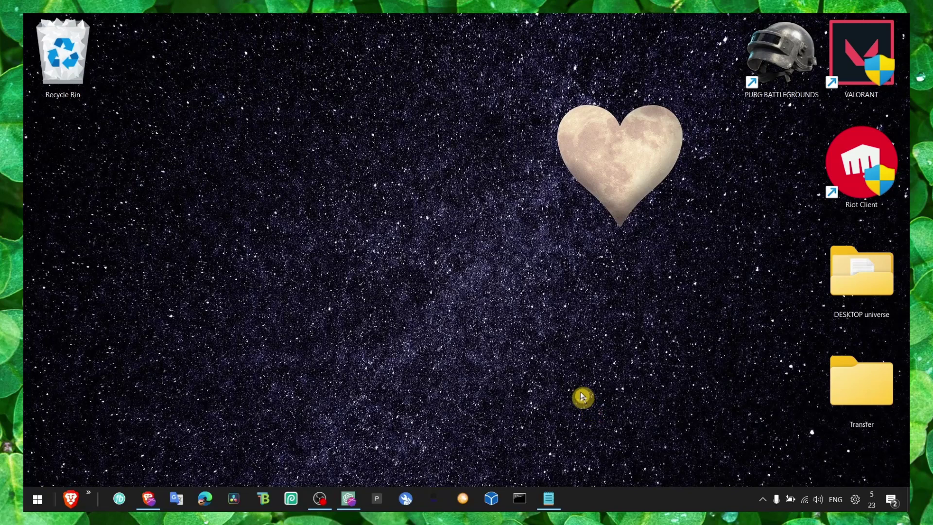
Step: Glance at the Forza crash-fix note, then open Windows Update's optional updates page
click(549, 498)
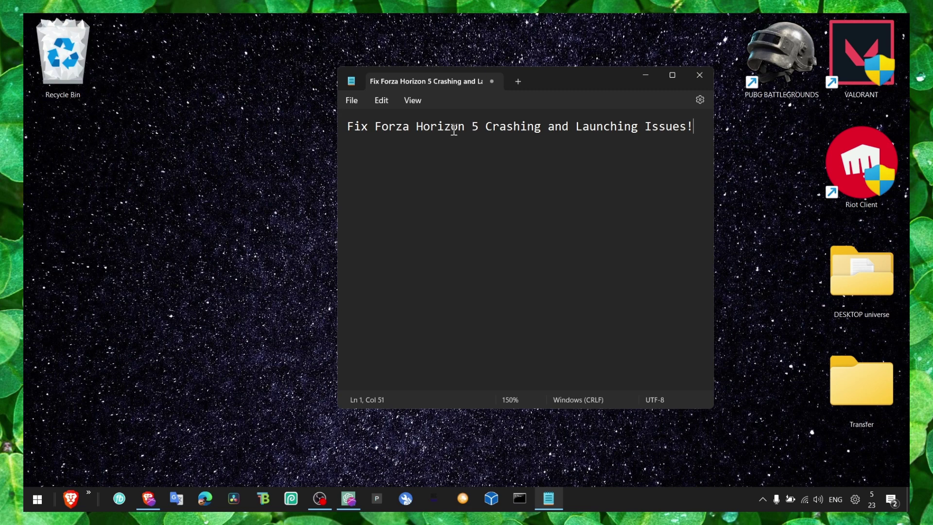
click(647, 77)
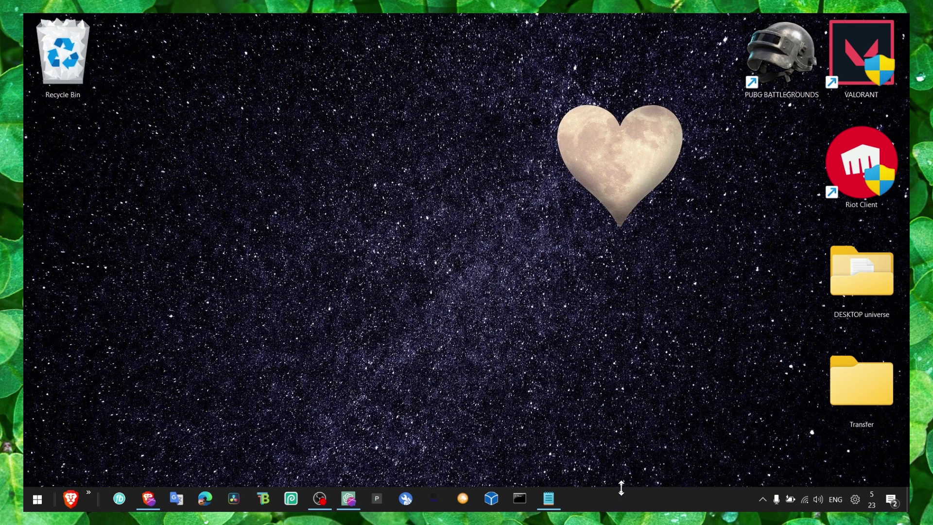
key(super+s)
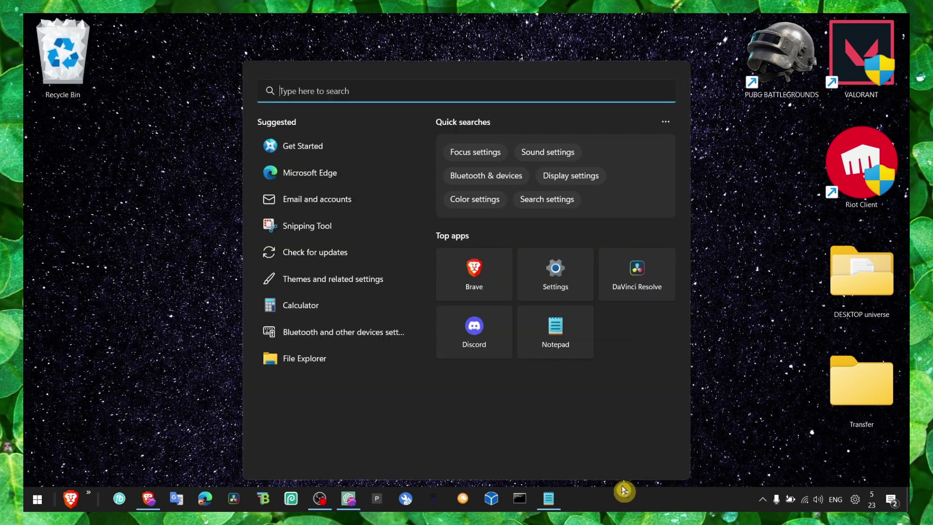
text(windows)
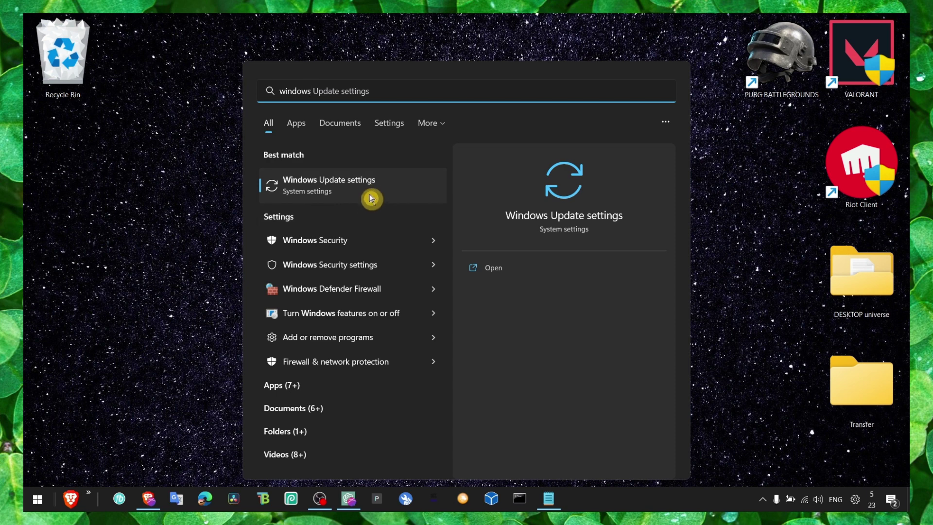
click(372, 198)
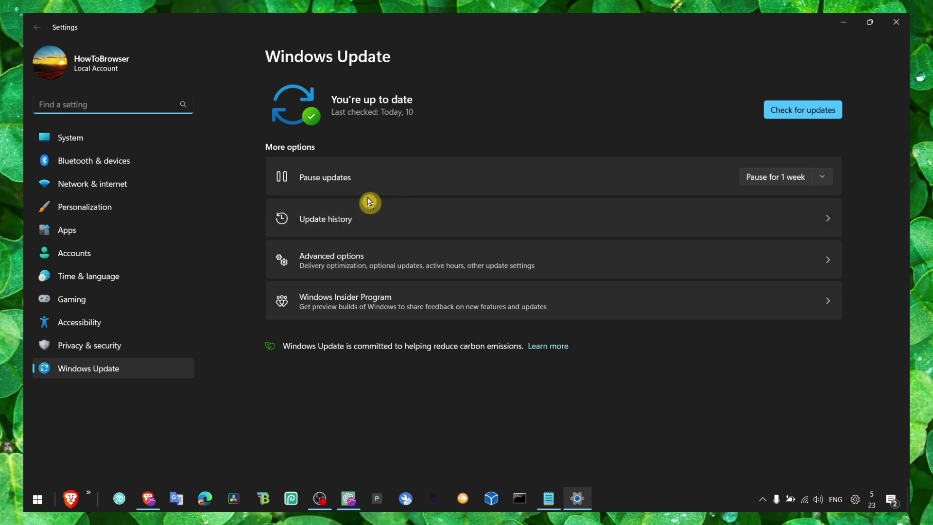
click(373, 270)
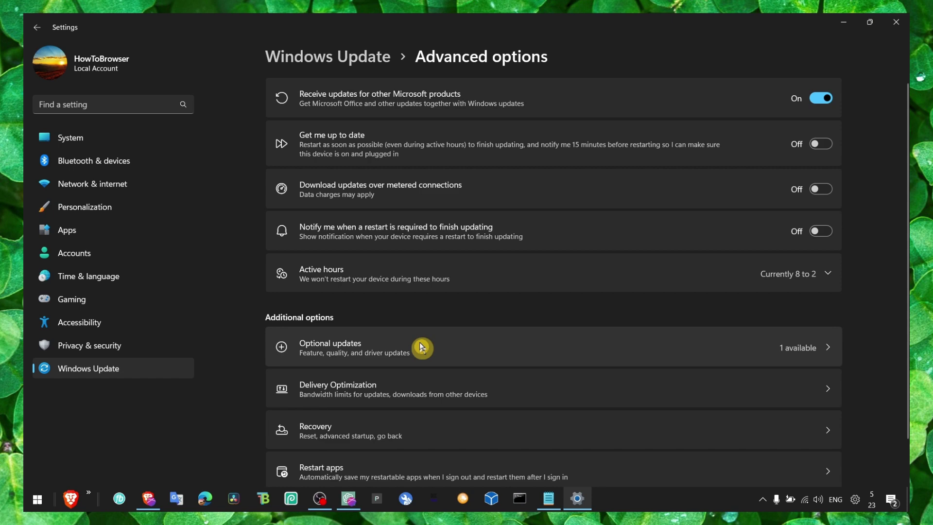
click(420, 348)
Step: Select the Lenovo - System driver update in the optional driver updates list
click(398, 111)
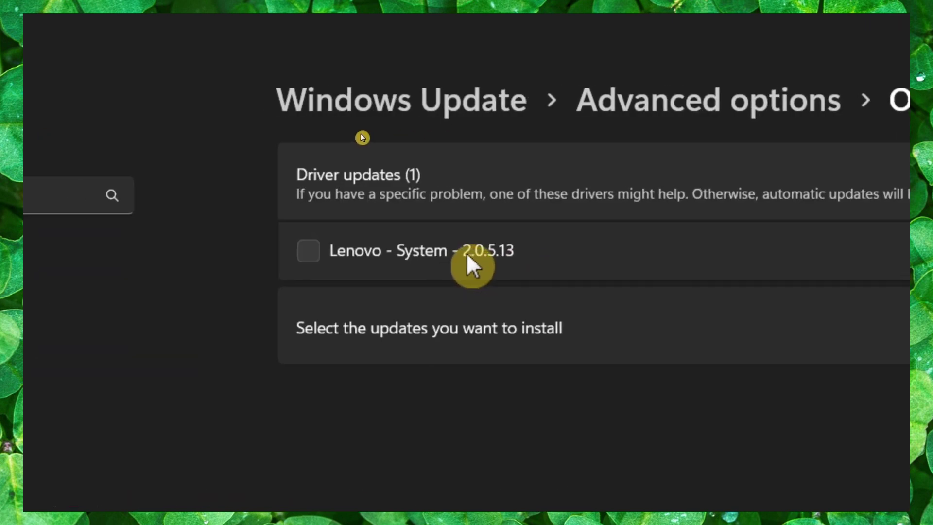
click(369, 137)
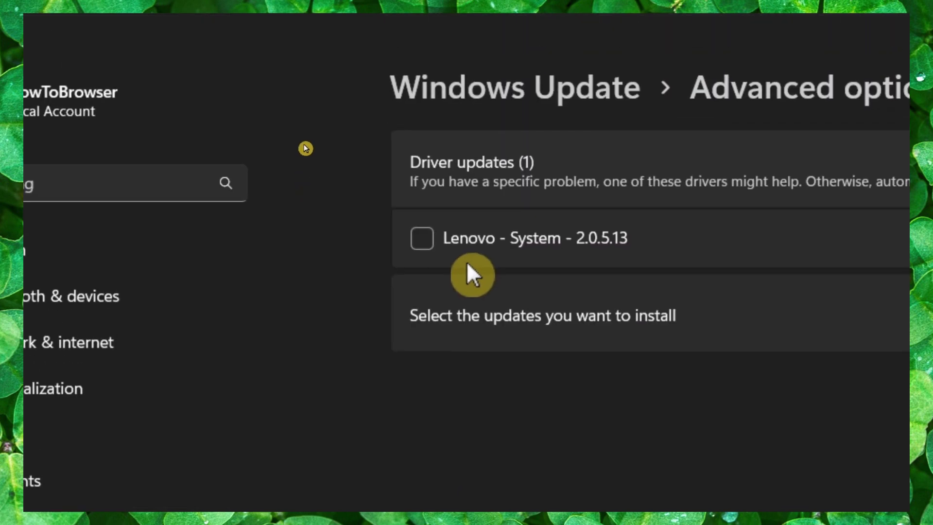
click(436, 119)
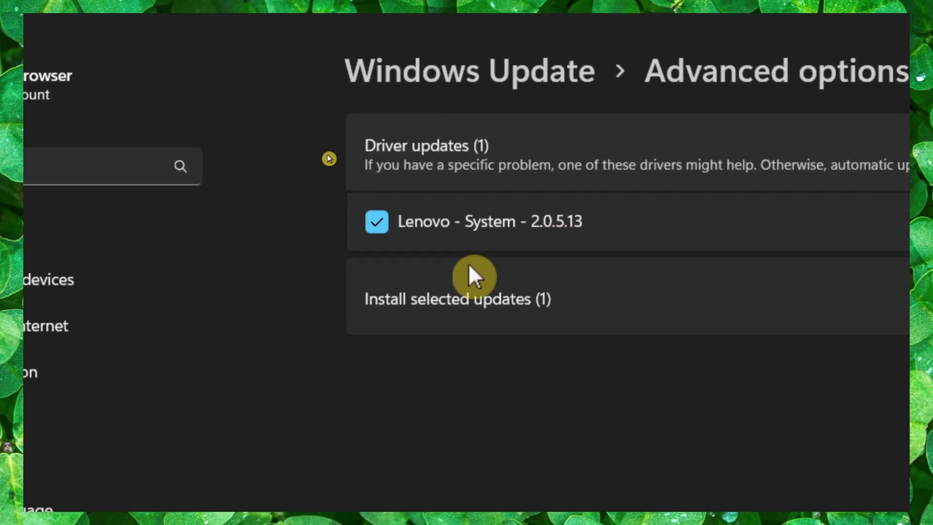
click(422, 82)
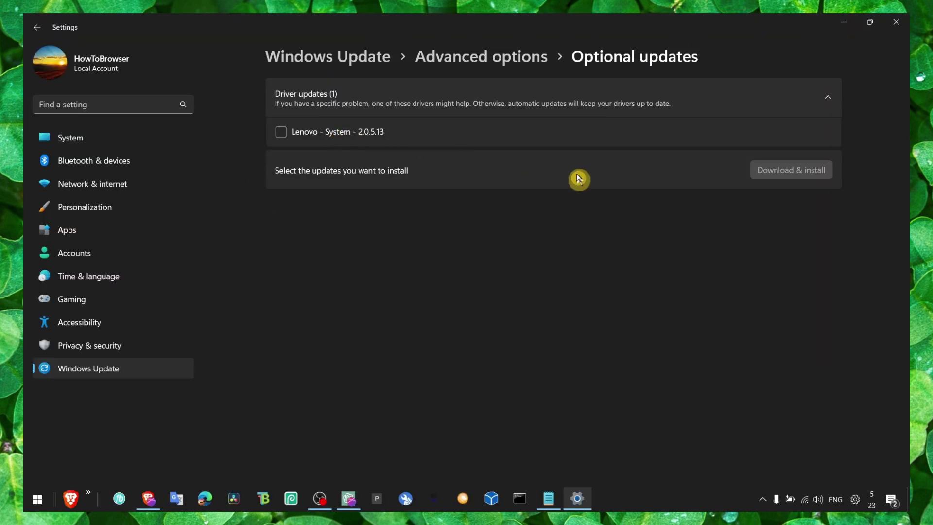
click(365, 132)
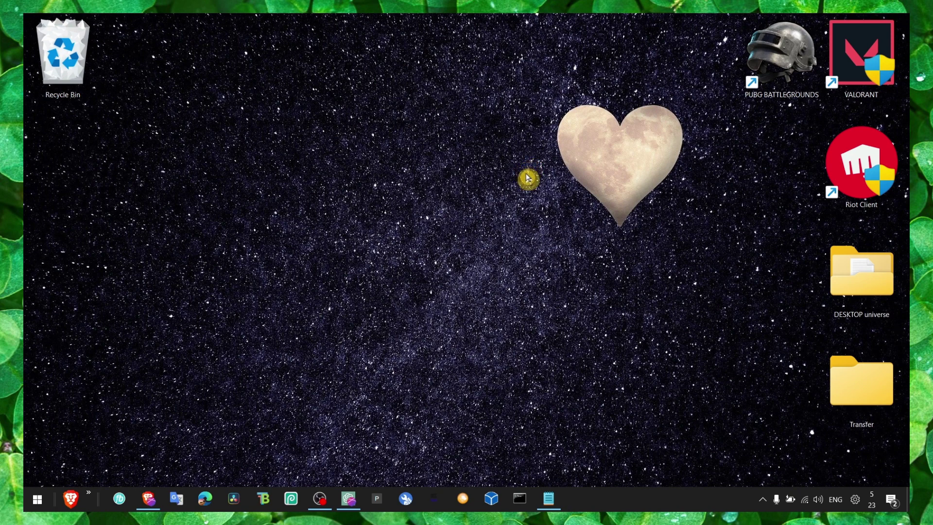
Step: Review the Balanced plan's minimum and maximum processor state, then close the power settings
key(super+s)
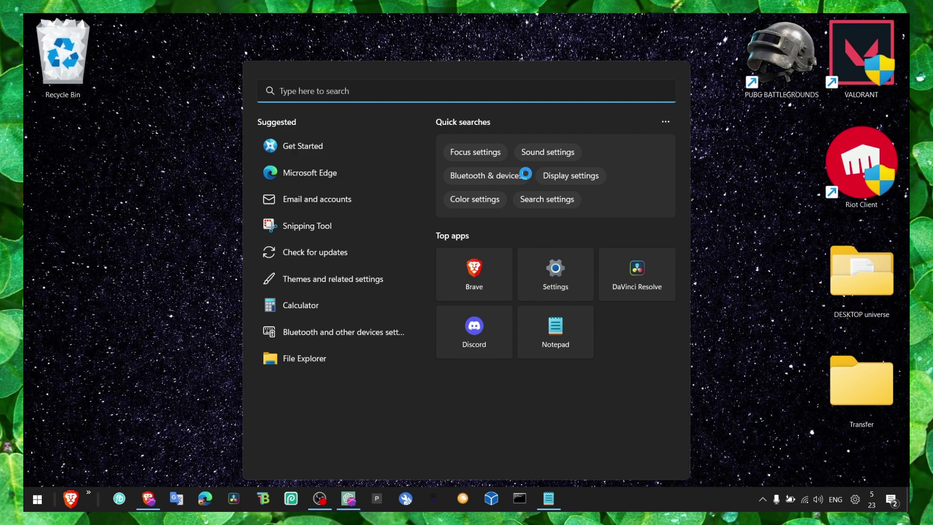
text(power)
click(350, 179)
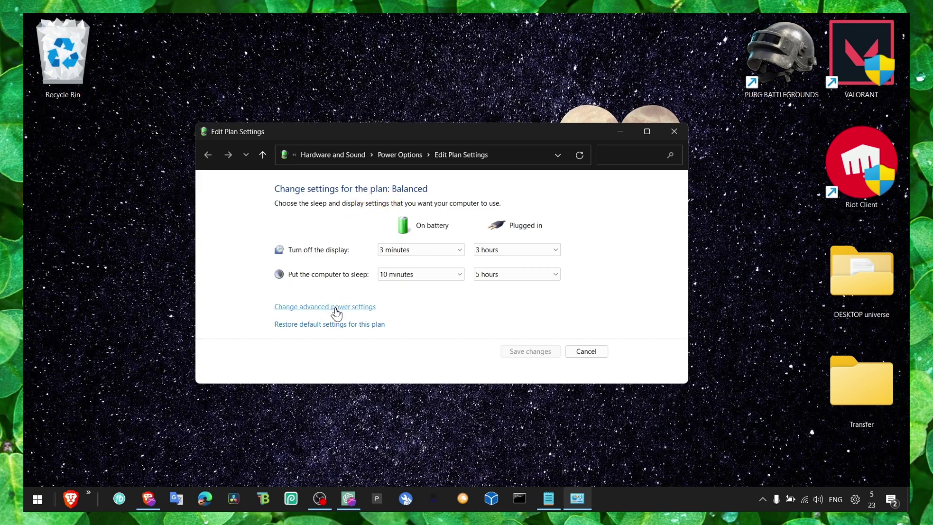
click(335, 311)
scroll(166, 257, down, 2)
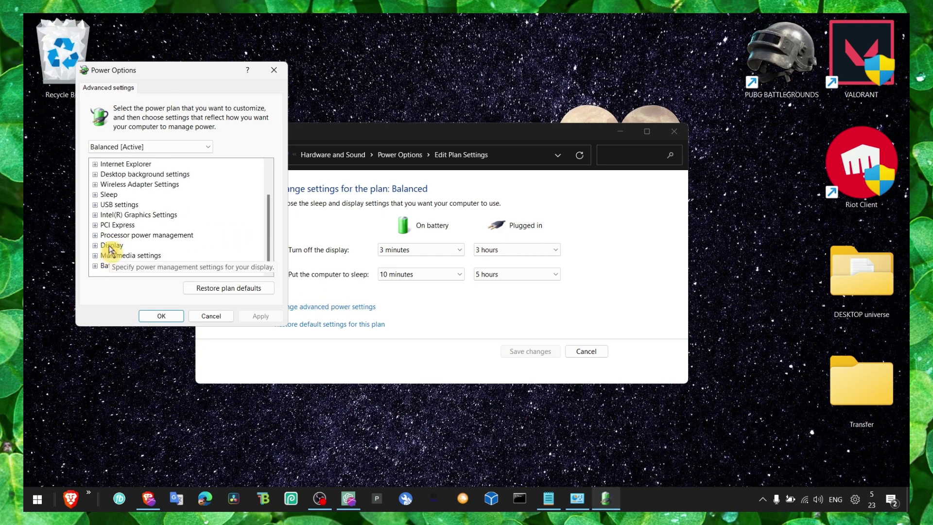
click(98, 236)
double_click(110, 246)
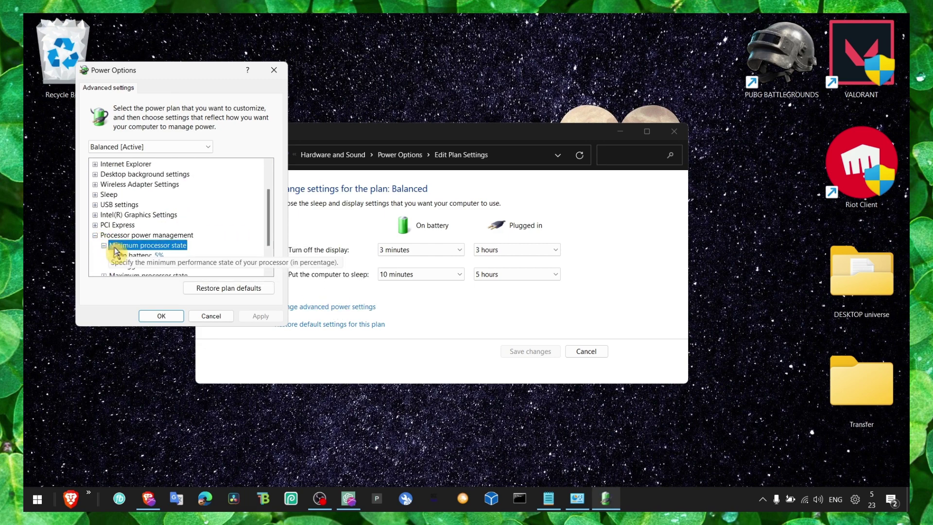
scroll(127, 250, down, 1)
click(103, 246)
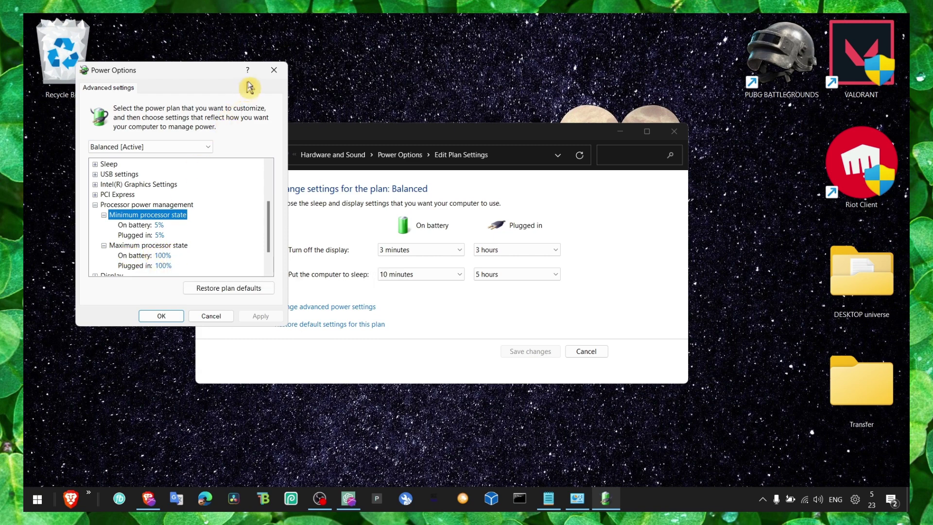
click(274, 70)
click(674, 131)
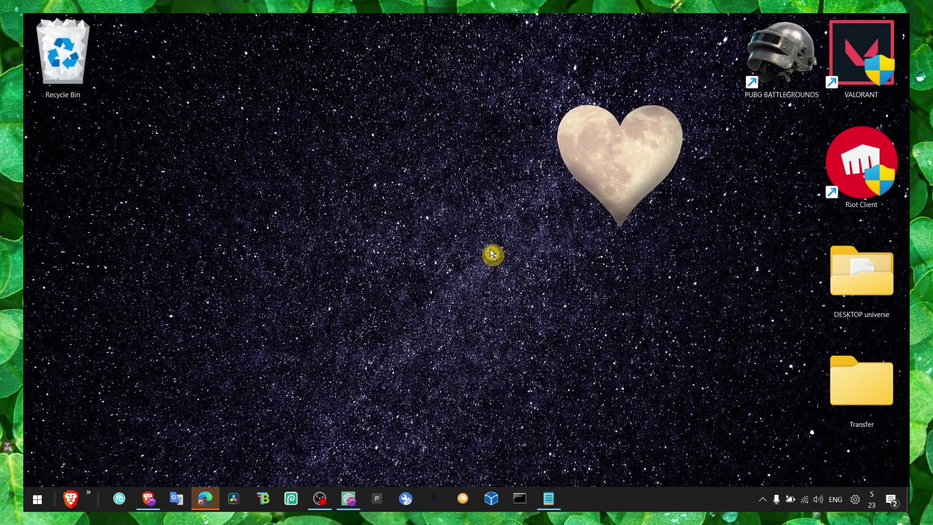
Step: Check the Forza crash-fix note again, then open Device Manager via search
key(super+s)
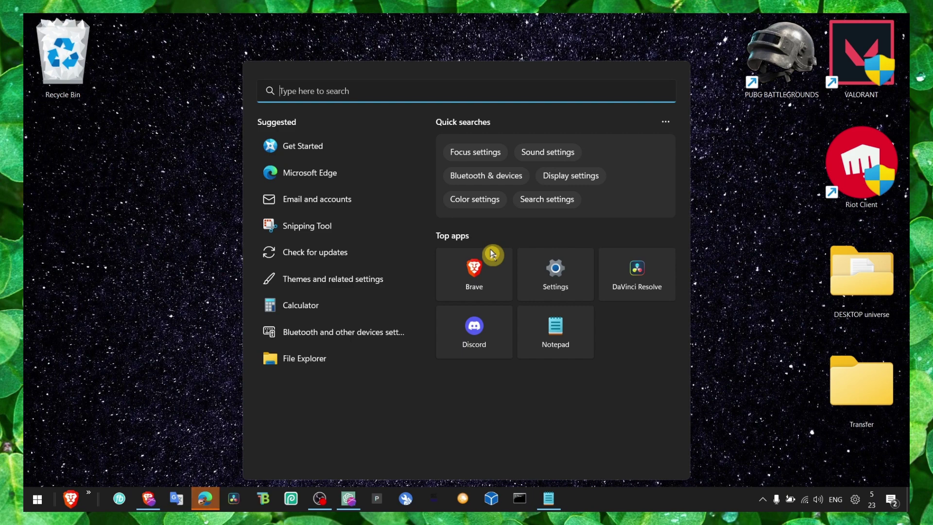
click(549, 498)
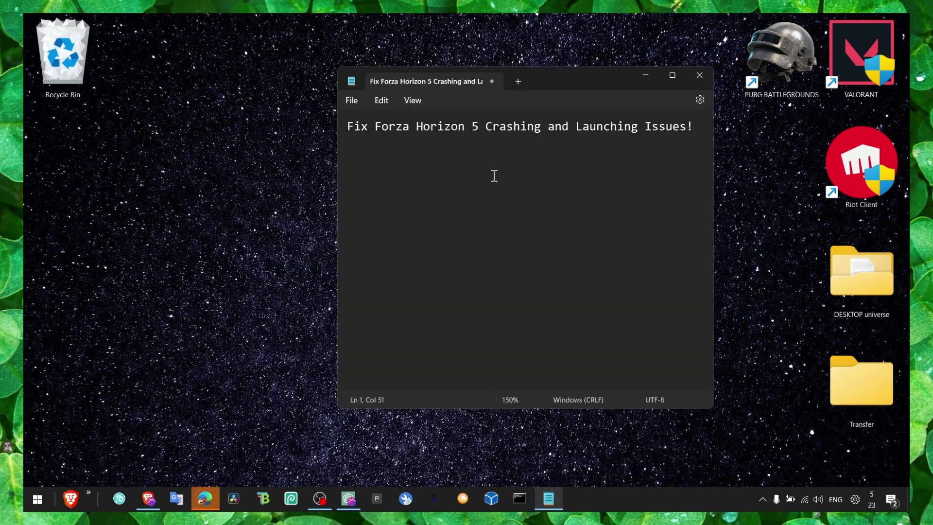
click(645, 74)
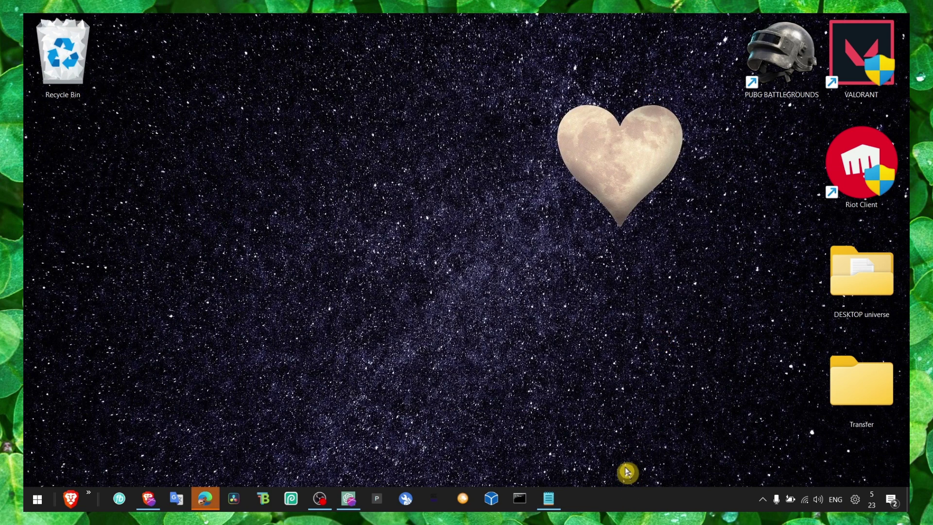
key(super+s)
text(driv)
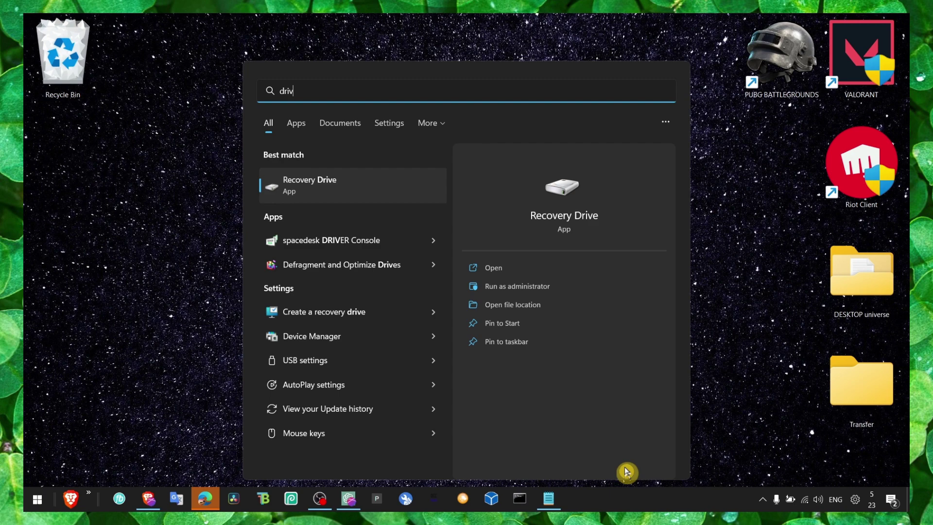
key(BackSpace)
key(BackSpace)
key(BackSpace)
text(ev)
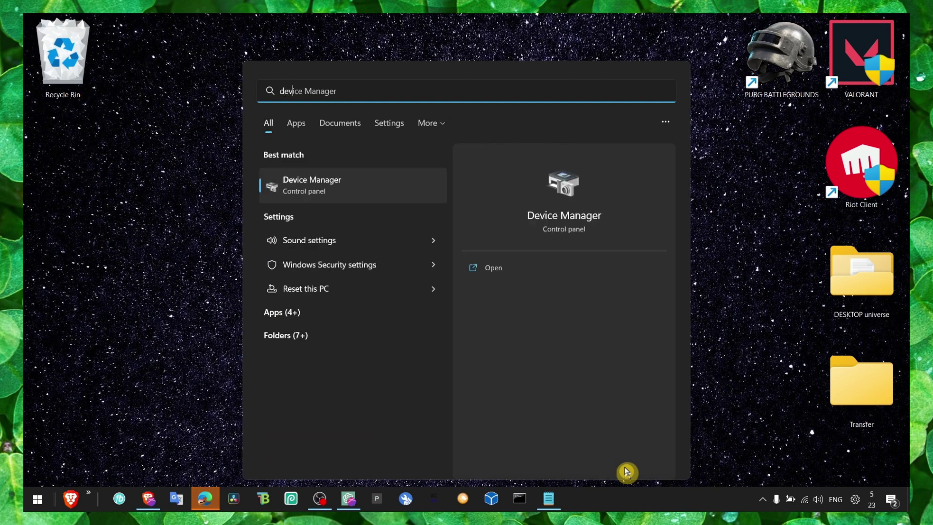
key(Return)
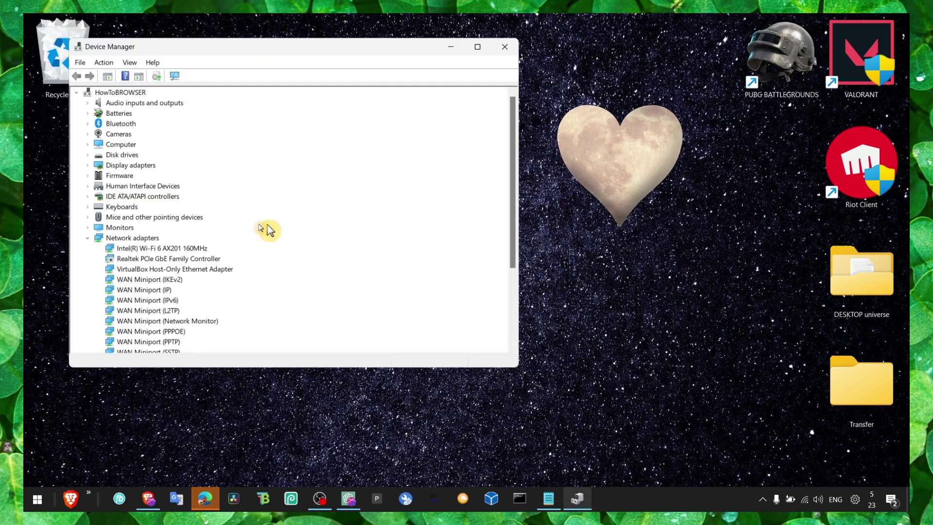
Step: Search automatically for a newer NVIDIA GeForce RTX 3050 Laptop GPU driver, then close Device Manager
click(87, 166)
click(88, 165)
right_click(132, 175)
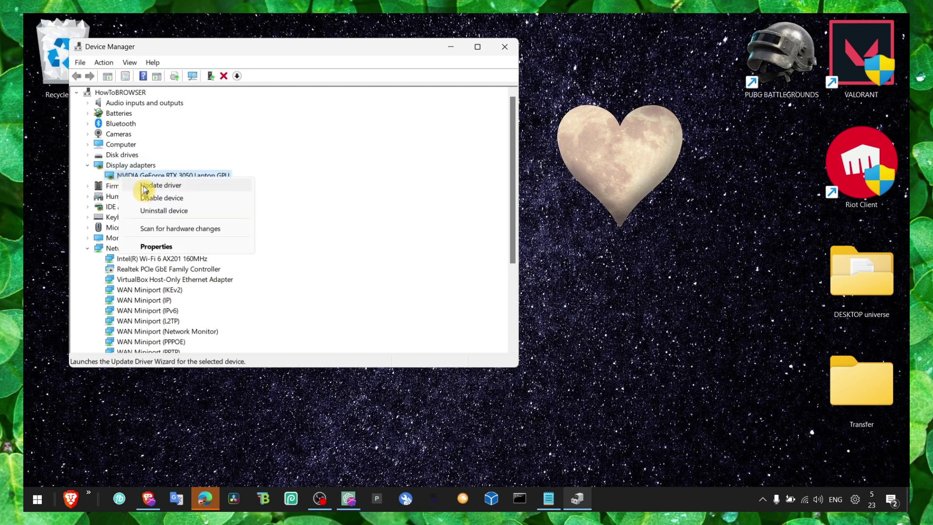
click(146, 183)
click(340, 204)
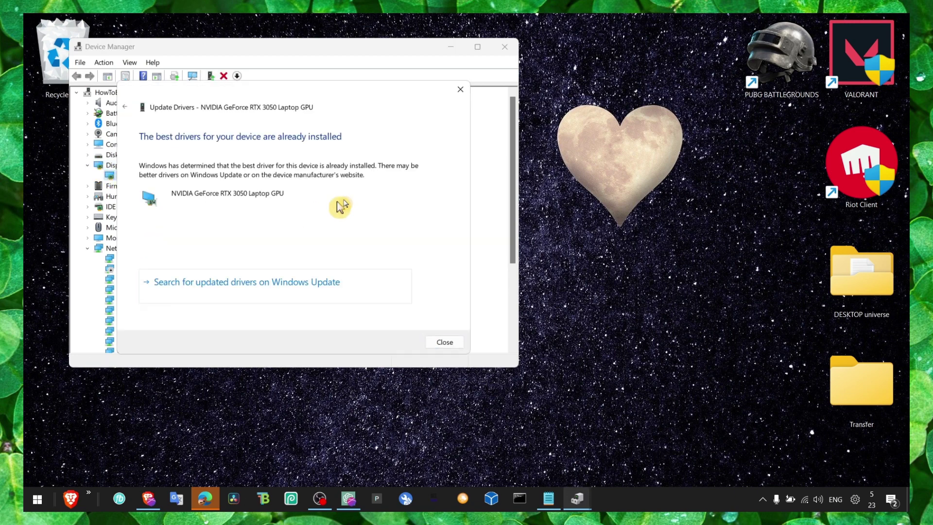
click(461, 89)
click(505, 47)
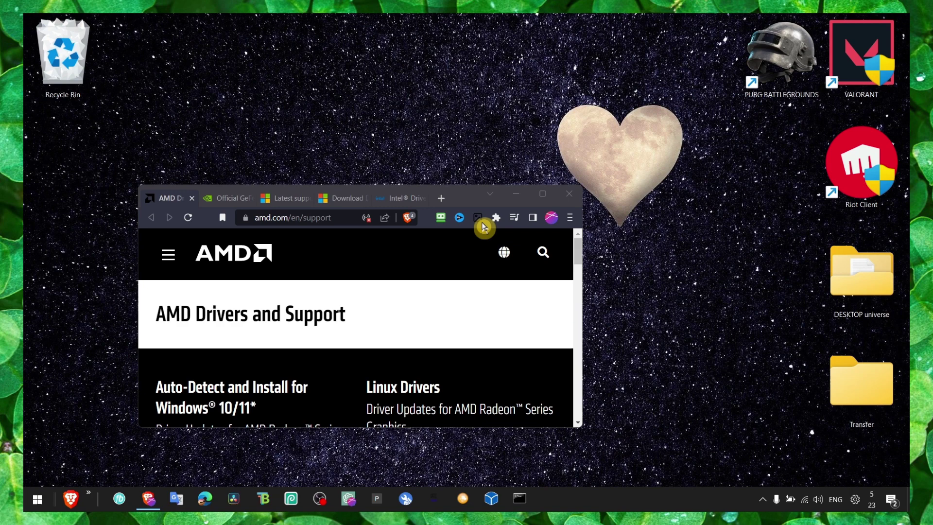
Step: Start the x64 Visual C++ Redistributable download in Brave, then cancel the save dialog
drag(463, 199, 552, 161)
click(373, 162)
drag(400, 275, 408, 275)
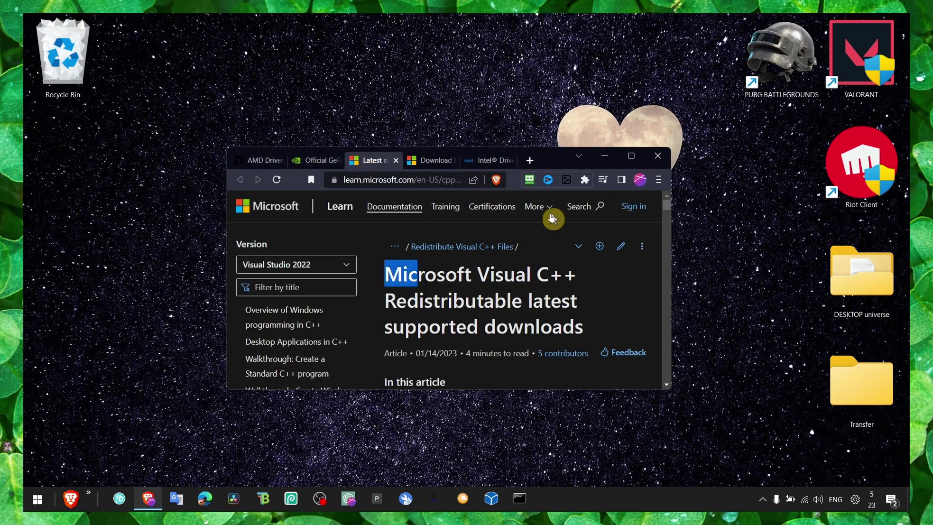
click(631, 156)
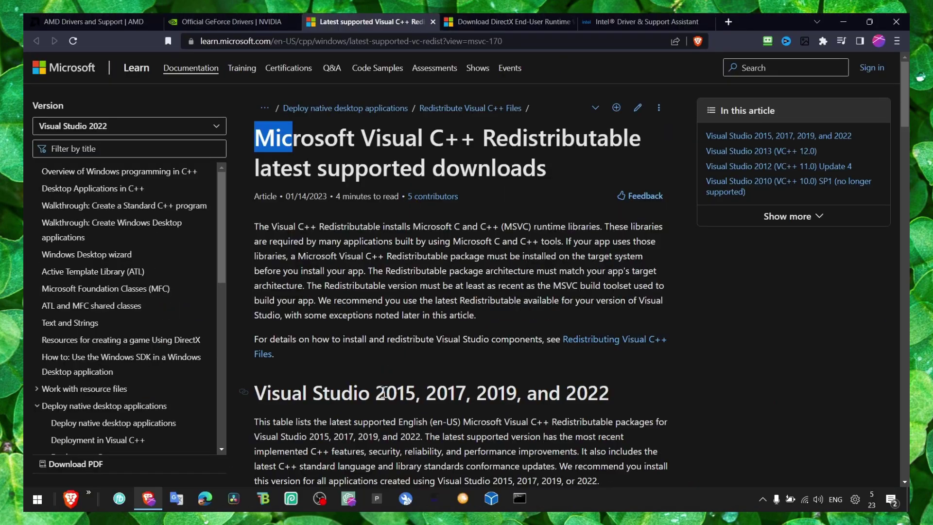
scroll(384, 362, down, 3)
click(382, 356)
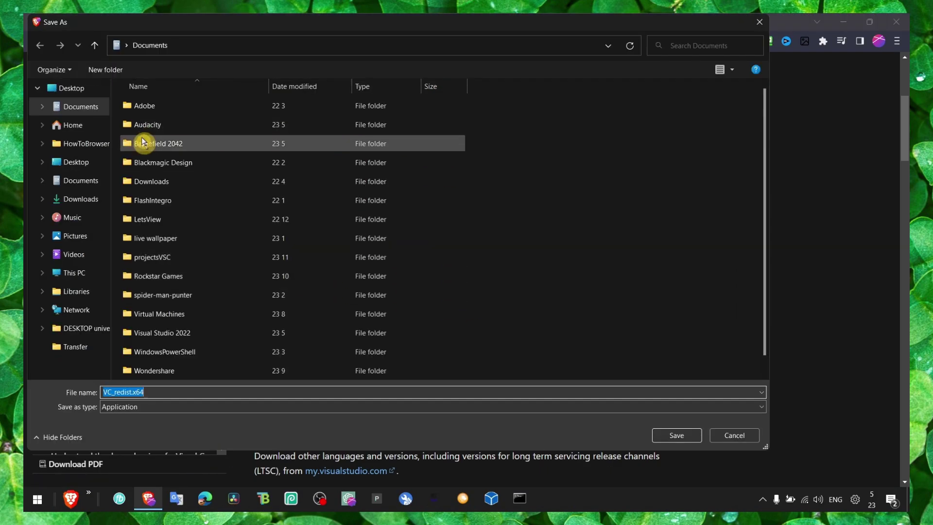
click(104, 144)
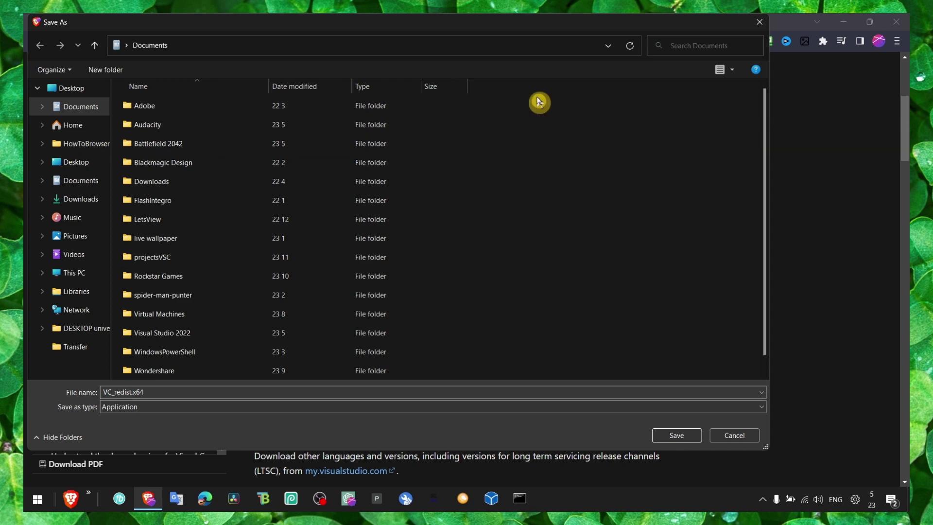
click(760, 22)
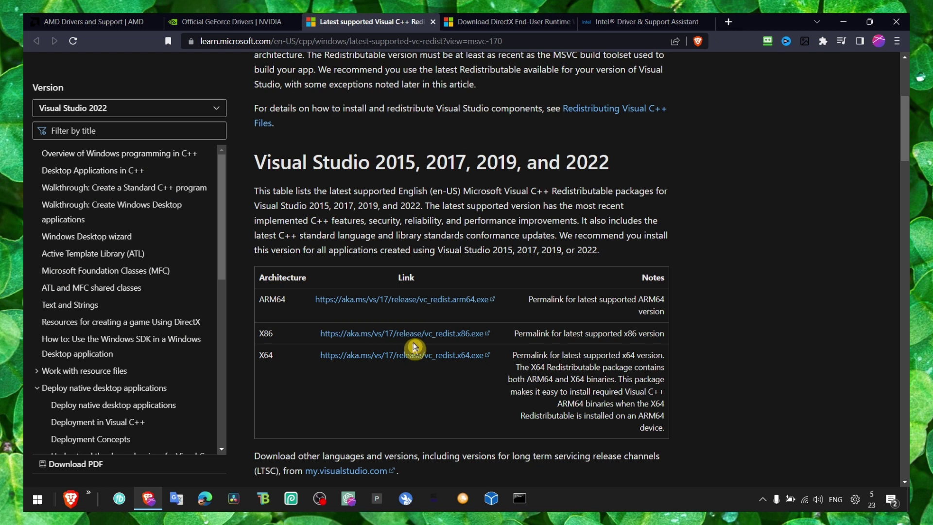
Step: Look over the DirectX End-User Runtime page, then move to the NVIDIA GeForce Drivers tab
scroll(443, 203, up, 5)
key(ctrl+Tab)
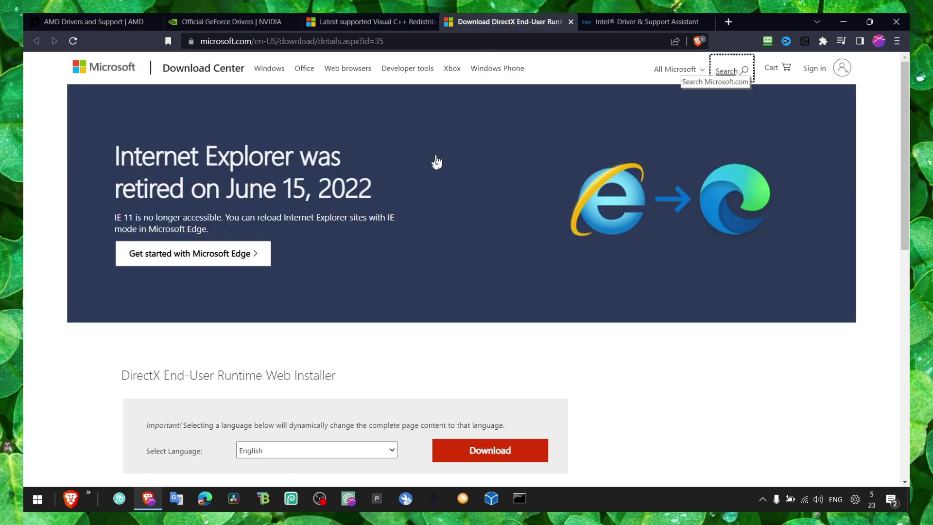
scroll(309, 249, down, 2)
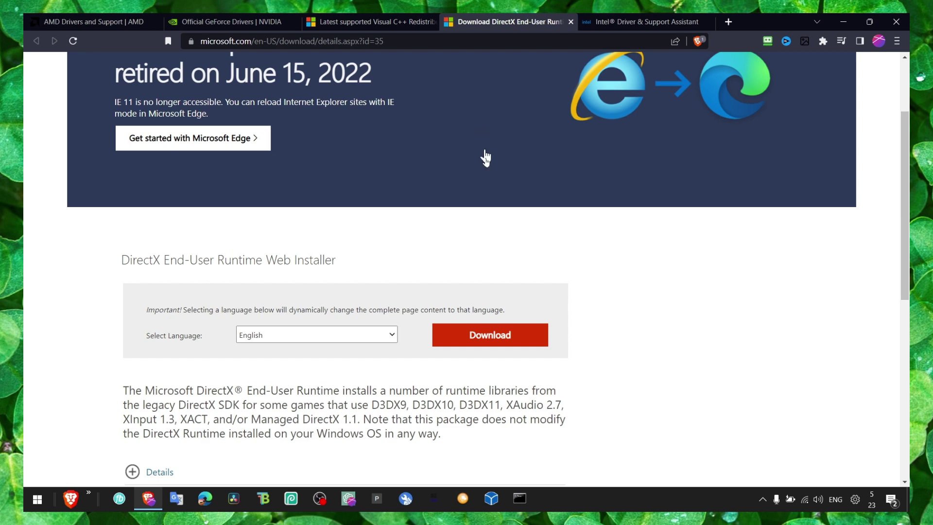
click(607, 21)
click(370, 21)
click(228, 21)
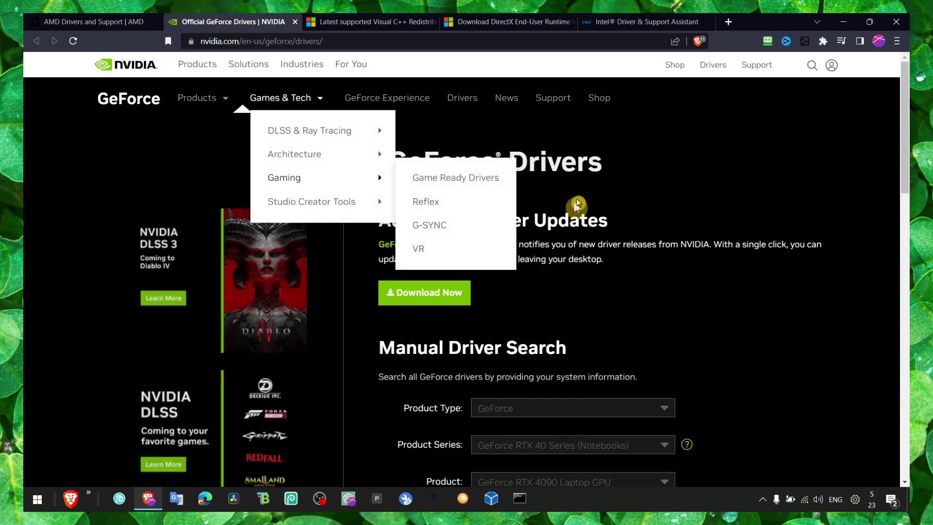
Step: Launch GeForce Experience and confirm Game Ready Driver 531.41 is the latest installed
key(super+d)
key(super+s)
text(geforce experience)
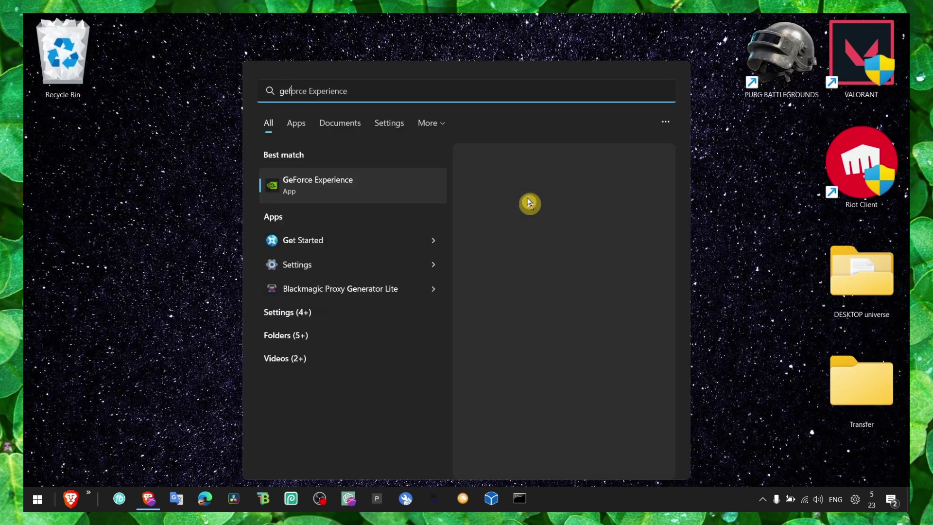
click(411, 189)
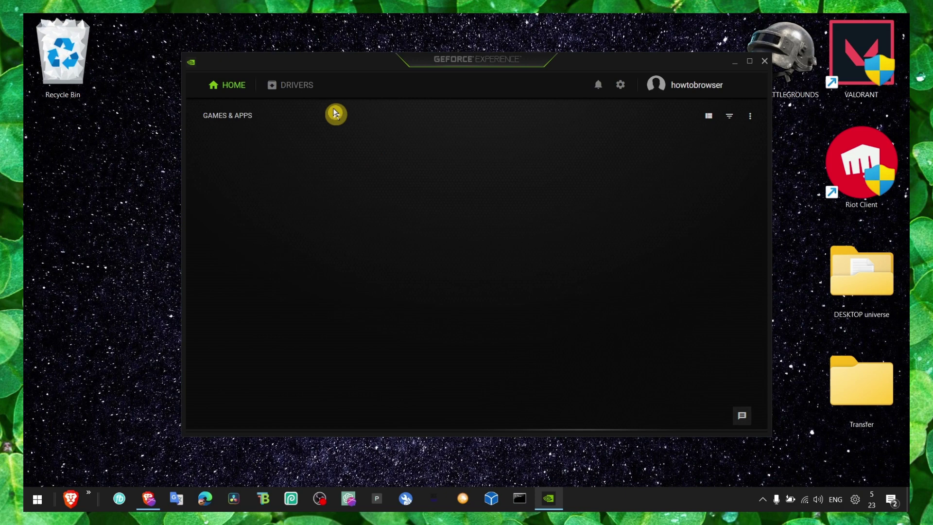
click(301, 85)
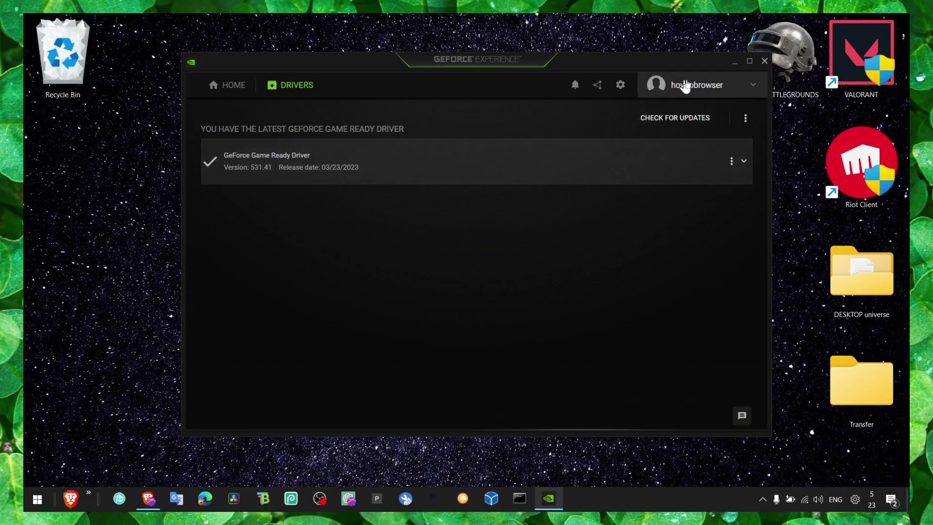
click(639, 108)
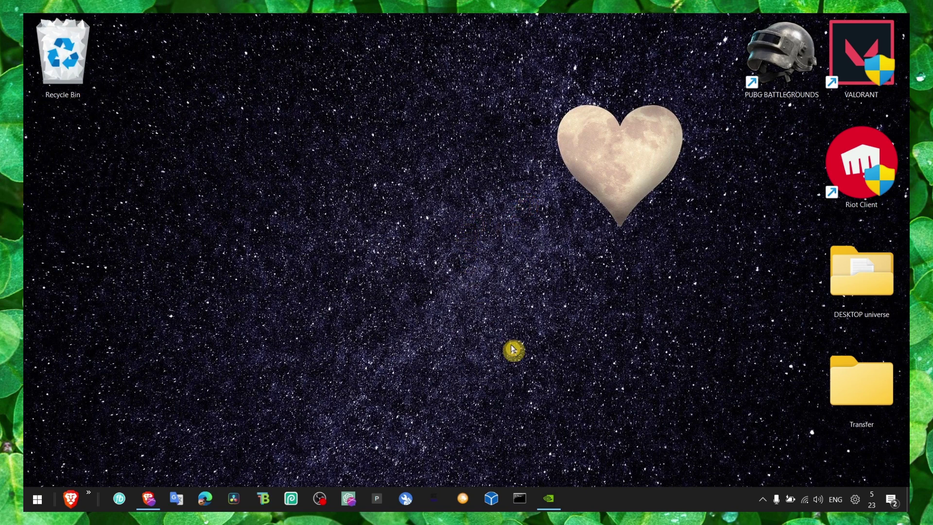
Step: Minimize GeForce Experience and the Brave window to clear the desktop
click(548, 496)
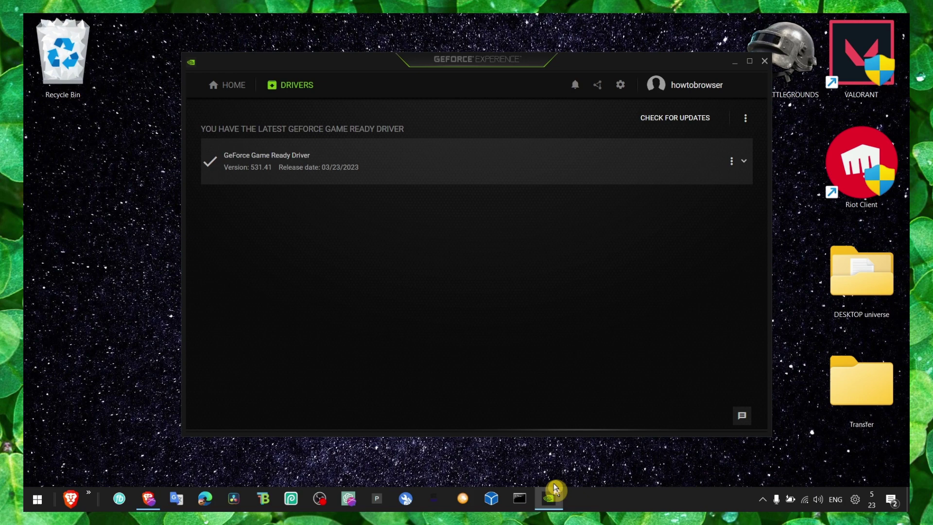
click(734, 62)
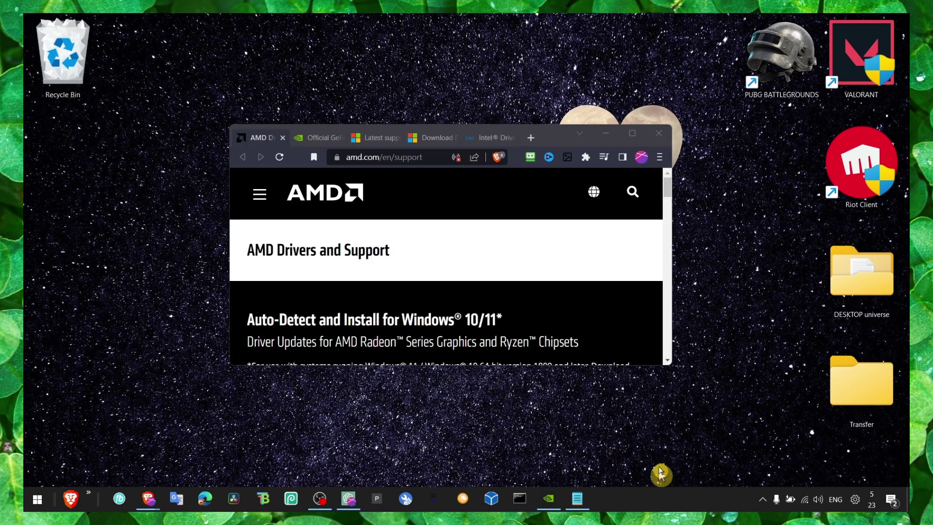
click(603, 134)
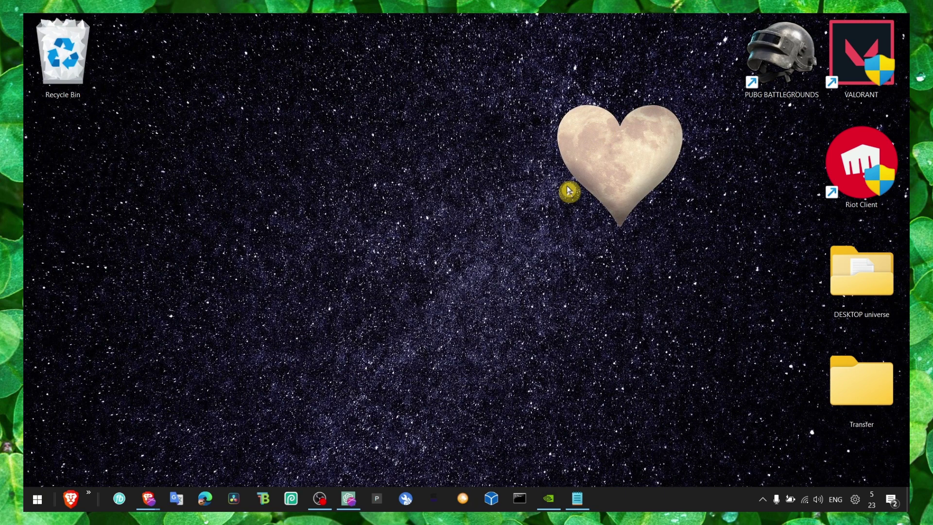
click(762, 499)
click(757, 490)
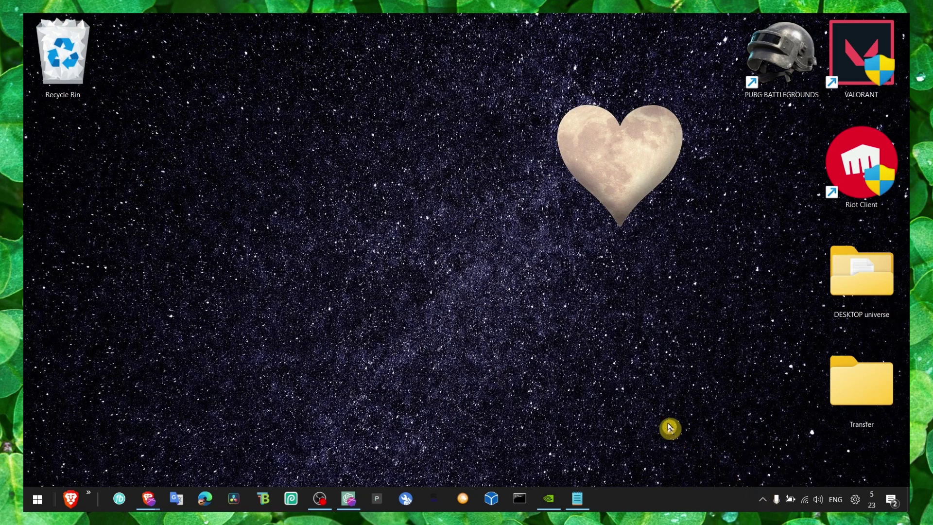
Step: Open Graphics settings and save High performance as DaVinci Resolve's graphics preference
key(super+s)
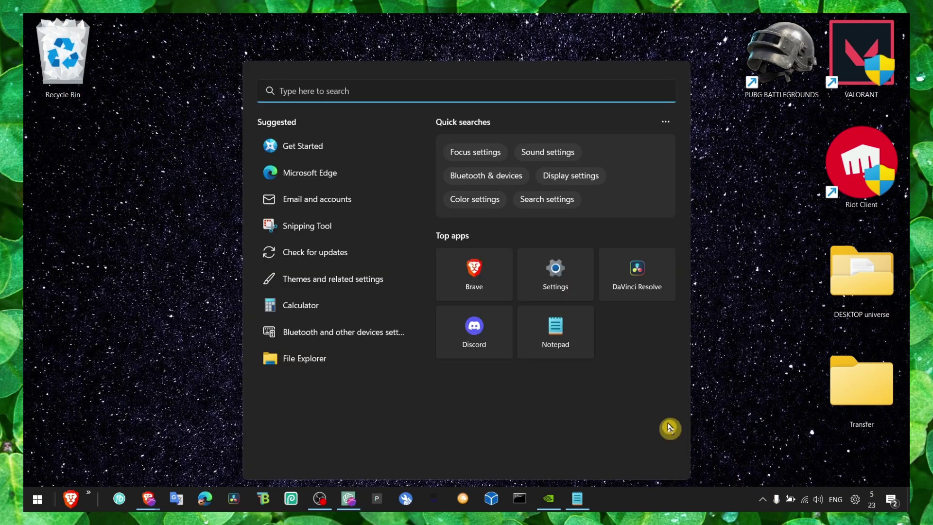
text(graphics settings)
key(Return)
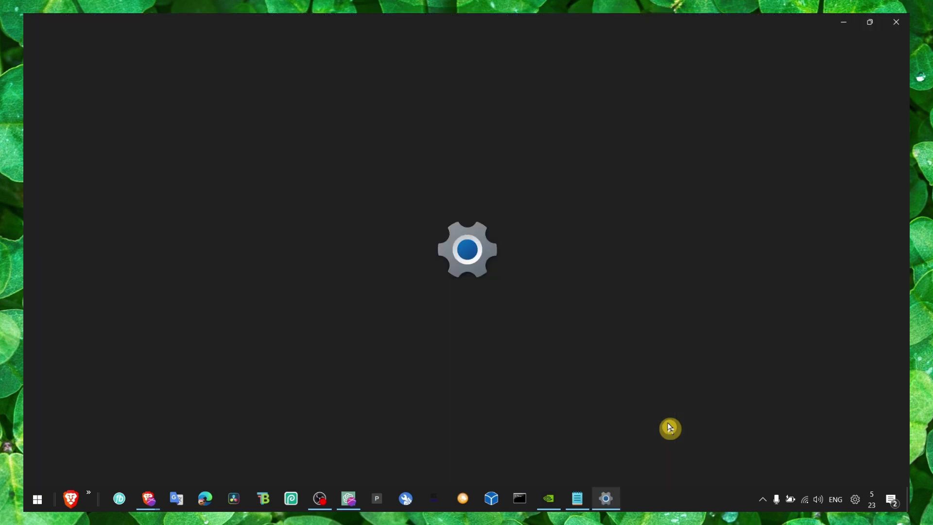
scroll(500, 294, down, 4)
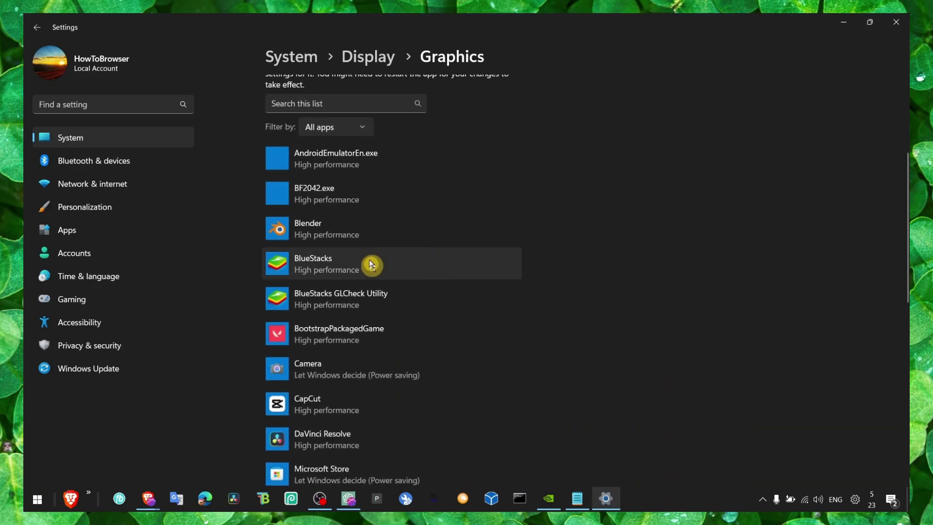
scroll(374, 249, down, 3)
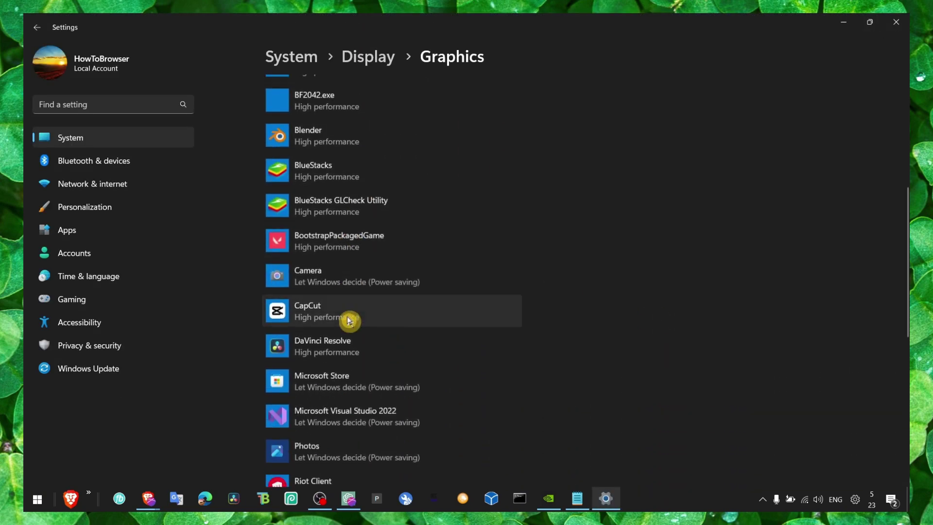
click(343, 319)
click(452, 384)
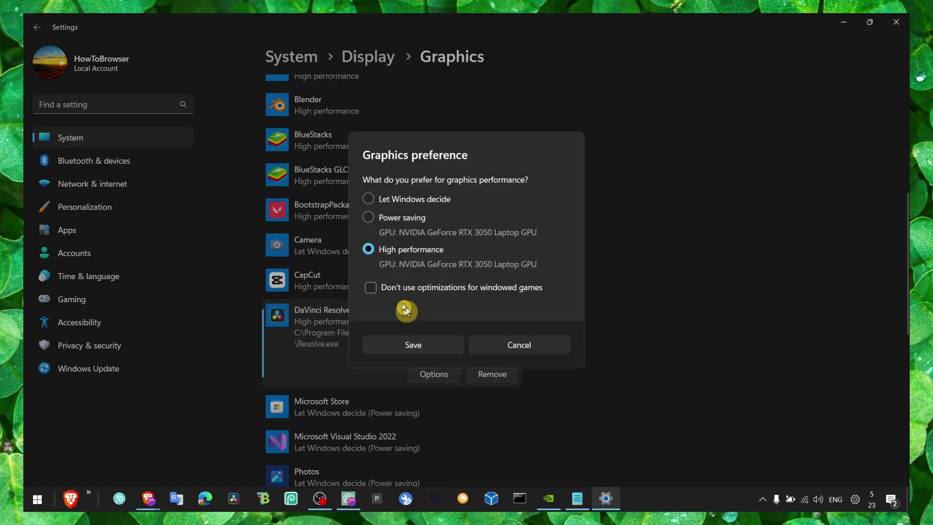
click(439, 340)
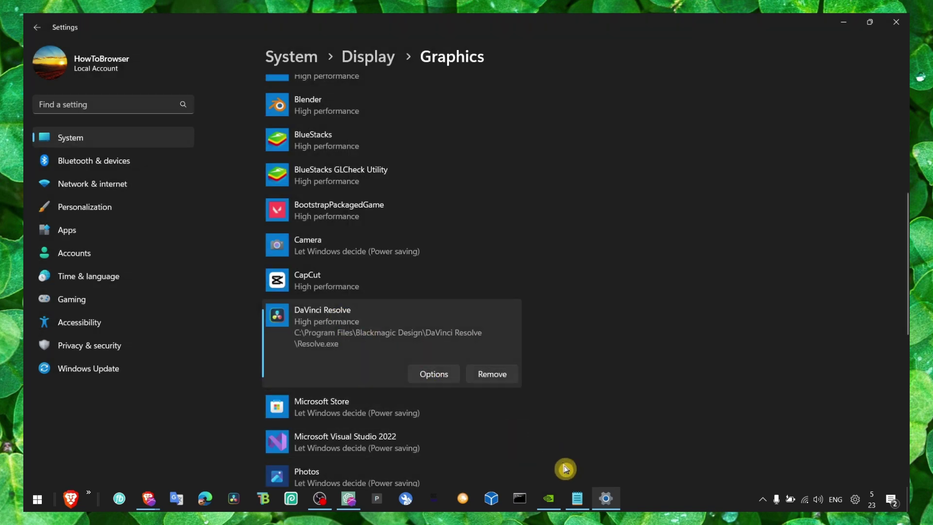
Step: Check the Forza Horizon 5 notes, then return to the top of the Graphics page
click(577, 498)
drag(368, 126, 438, 127)
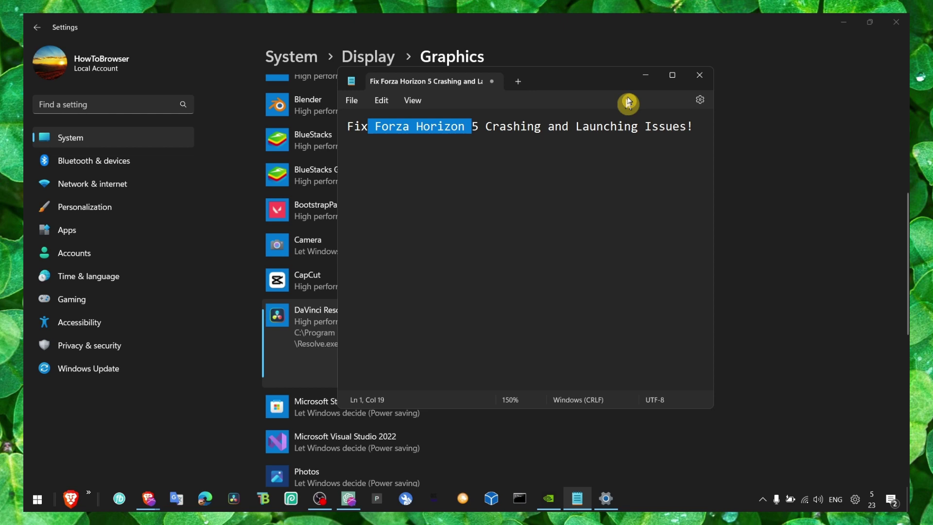
click(646, 75)
scroll(490, 226, down, 5)
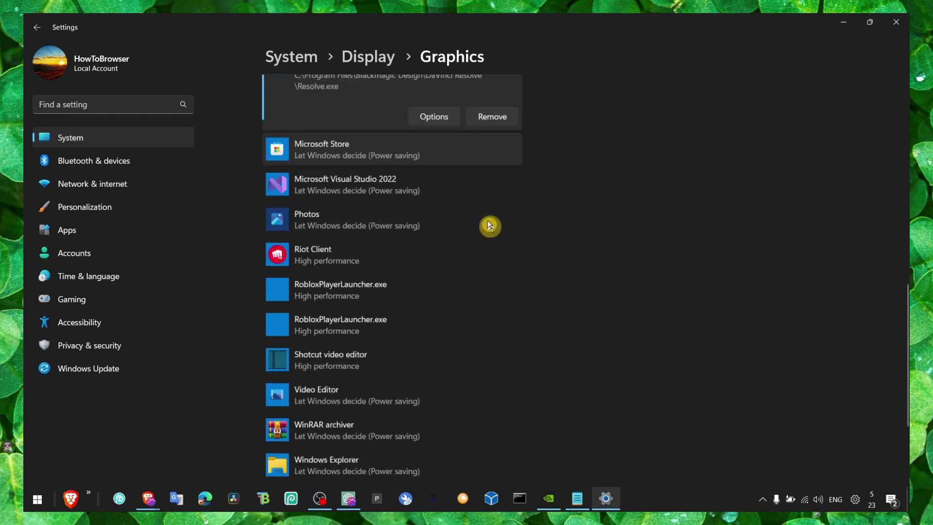
scroll(488, 228, up, 10)
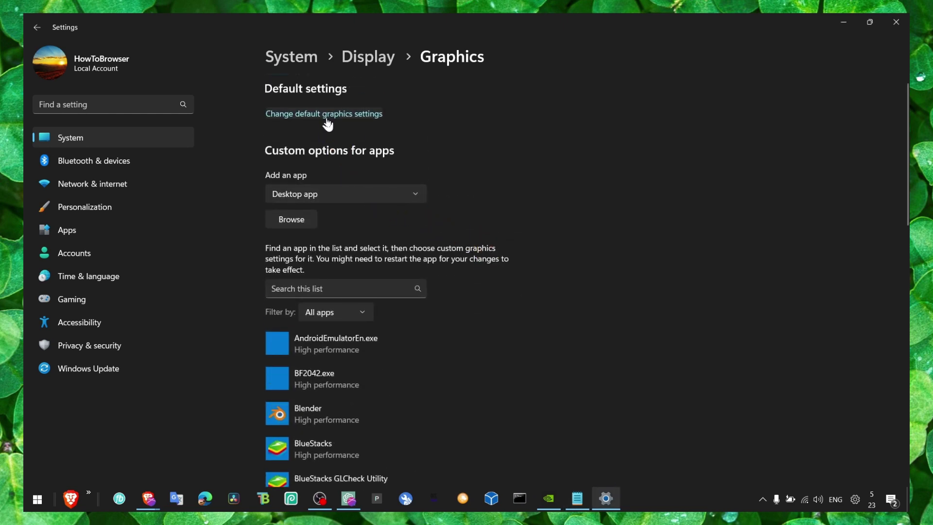
Step: Look over the default graphics settings and Graphics page, returning to Display settings
click(326, 117)
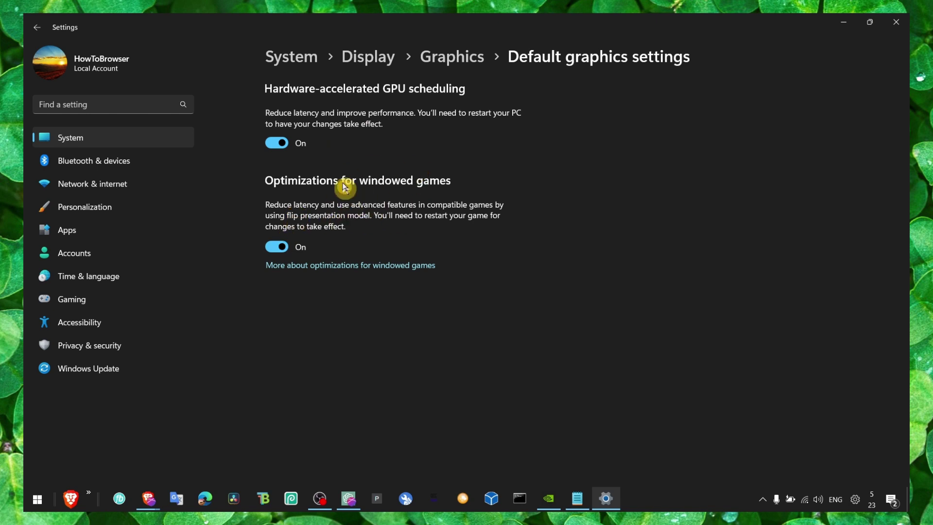
click(375, 58)
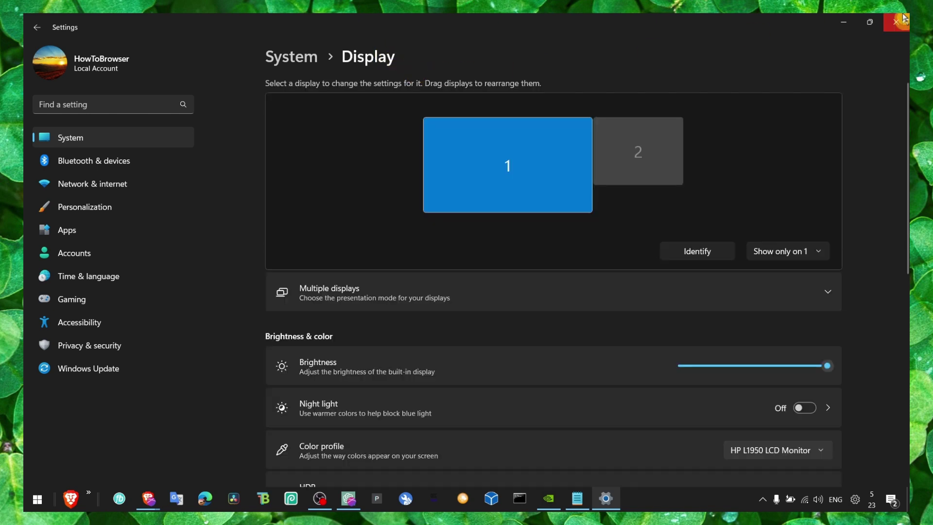
scroll(498, 188, down, 5)
scroll(453, 238, down, 3)
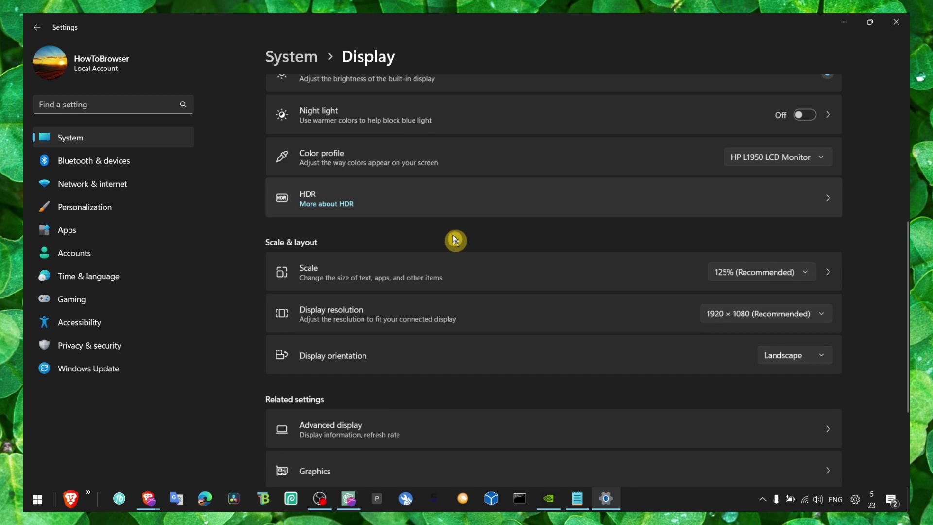
click(393, 369)
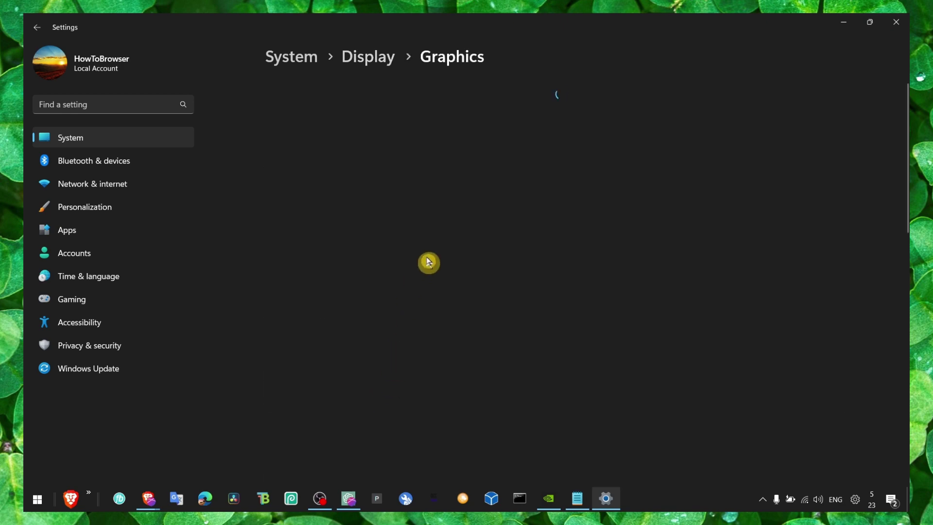
click(381, 58)
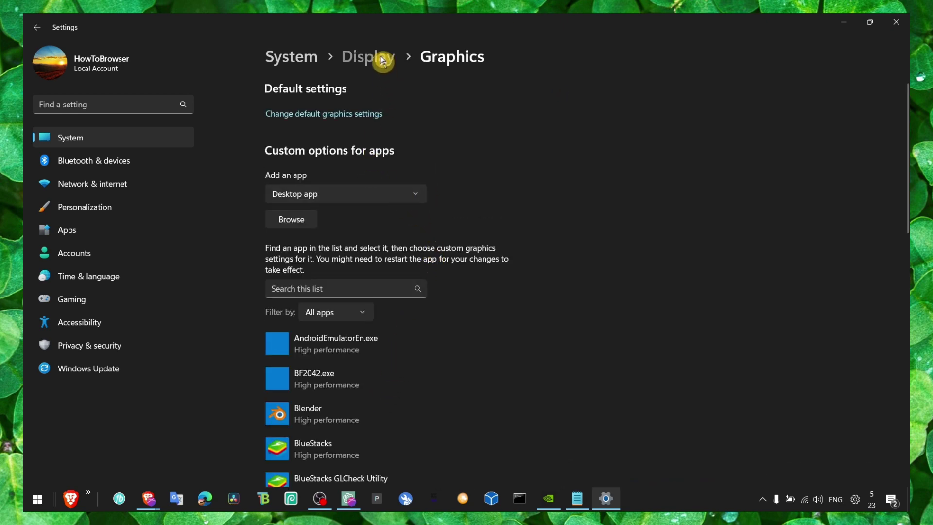
Step: Confirm the 120 Hz refresh rate and 1920 × 1080 resolution, then close Settings
scroll(419, 285, down, 5)
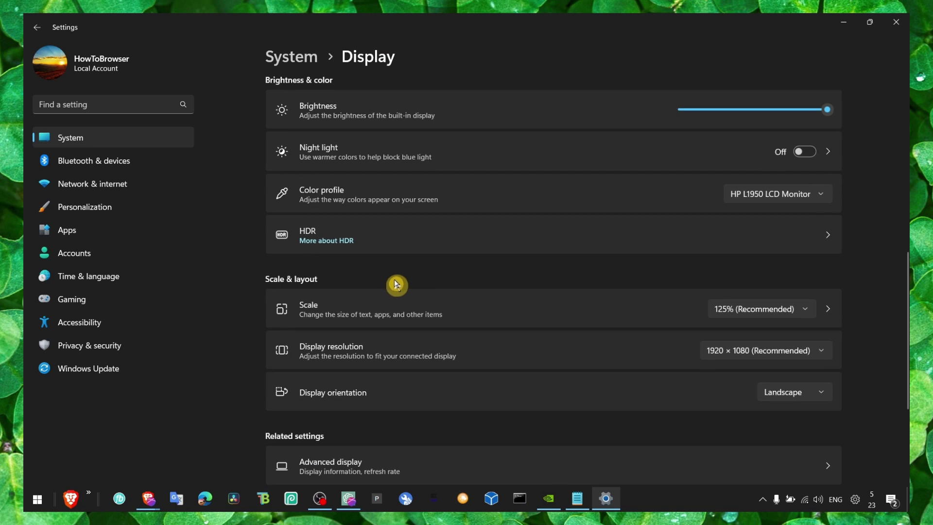
scroll(399, 343, down, 2)
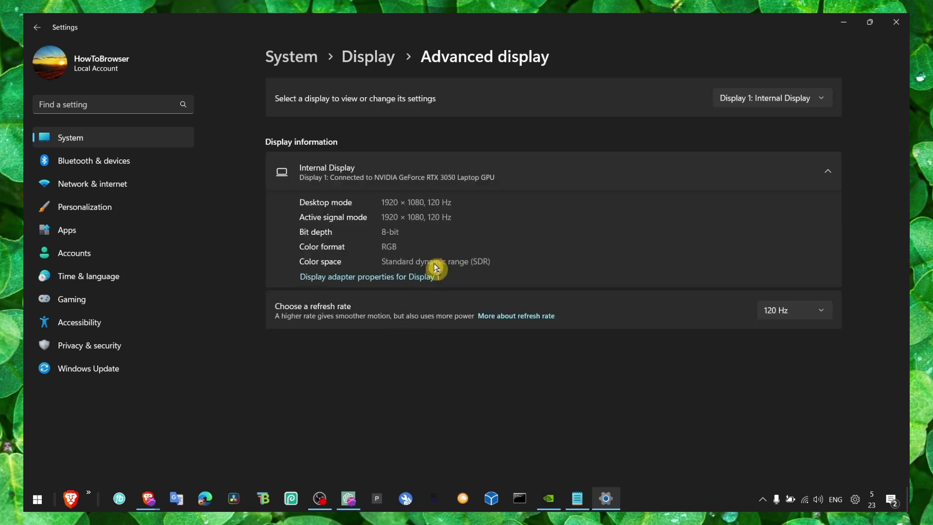
click(786, 315)
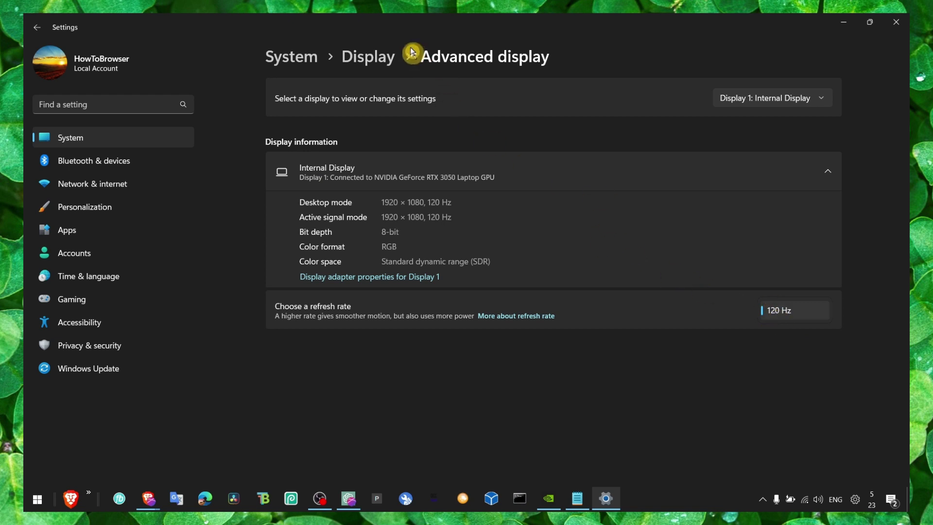
click(387, 57)
scroll(438, 282, down, 5)
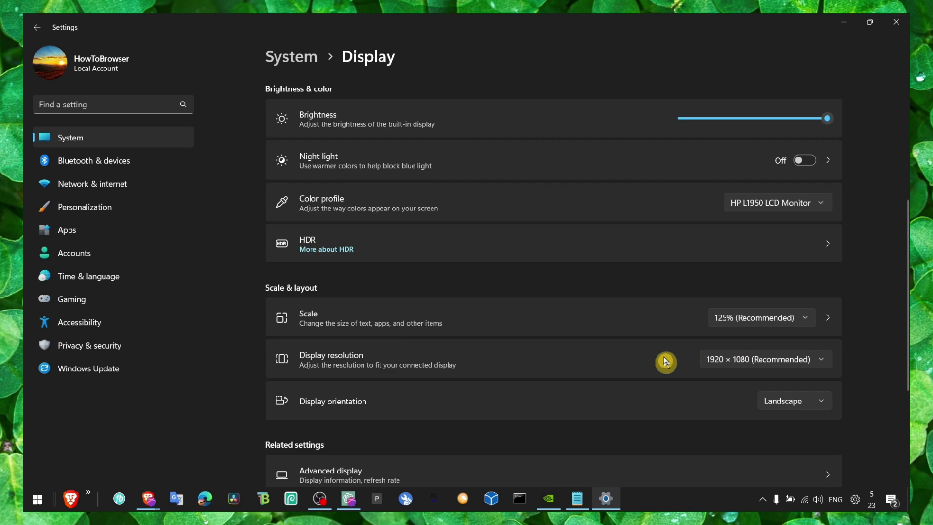
click(896, 22)
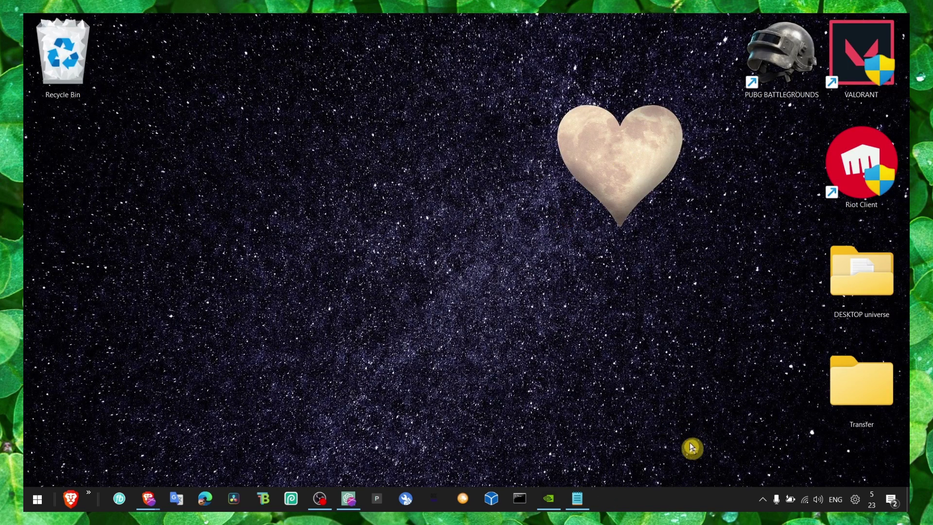
Step: Launch Steam and browse Blender's local files from its Properties > Local Files page
key(super)
text(steam)
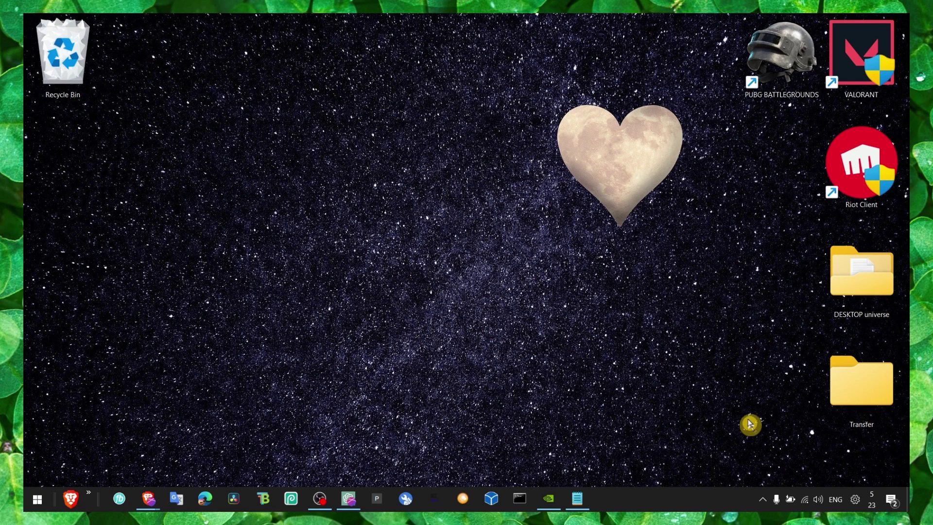
click(762, 500)
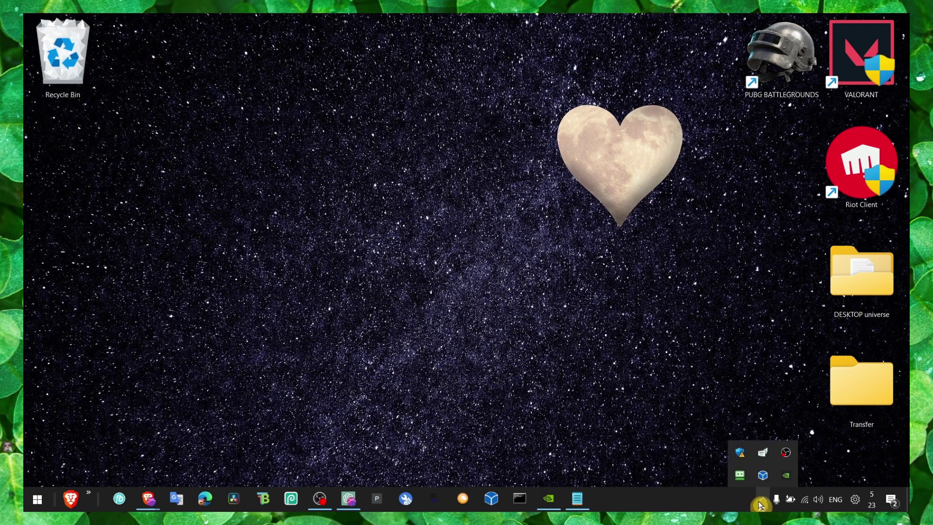
click(761, 501)
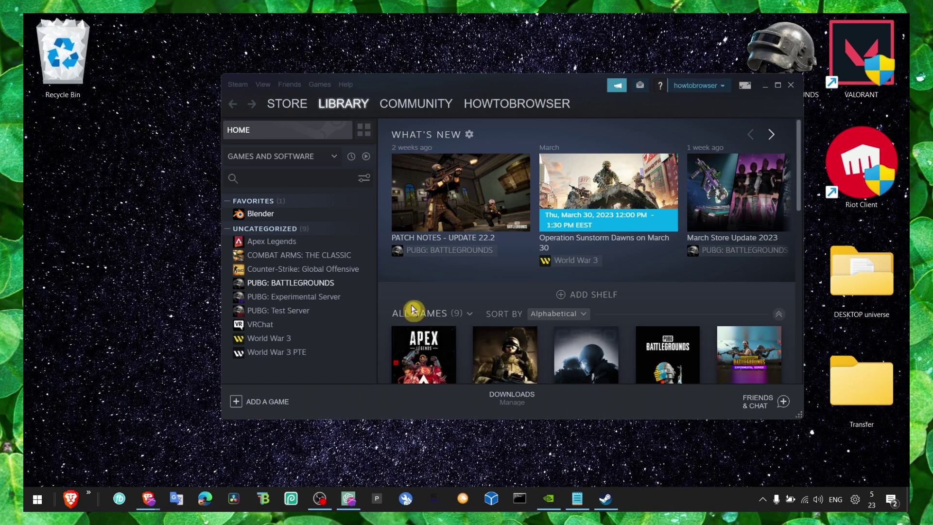
right_click(270, 215)
click(302, 287)
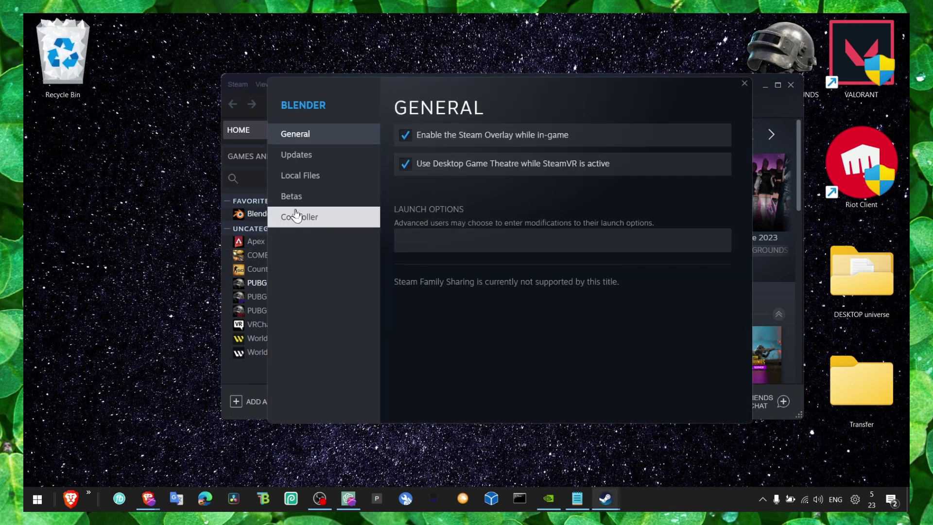
click(317, 183)
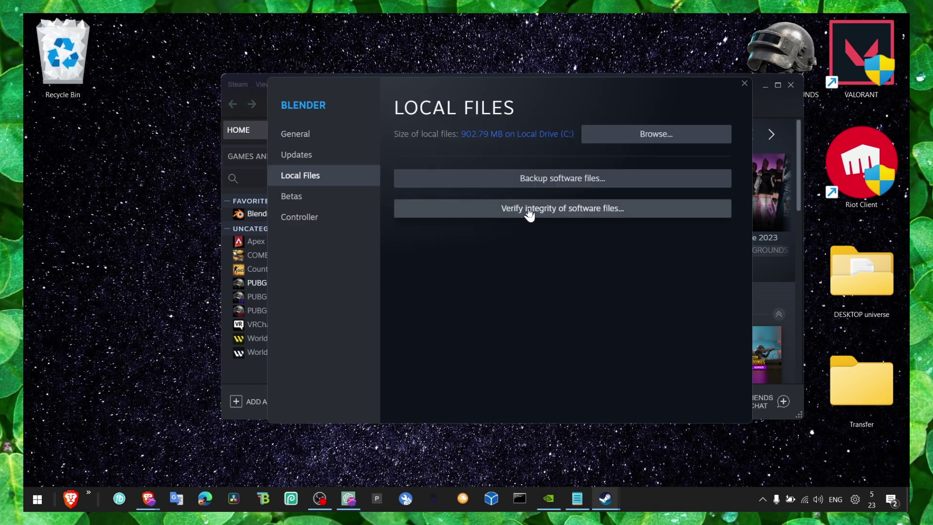
click(640, 138)
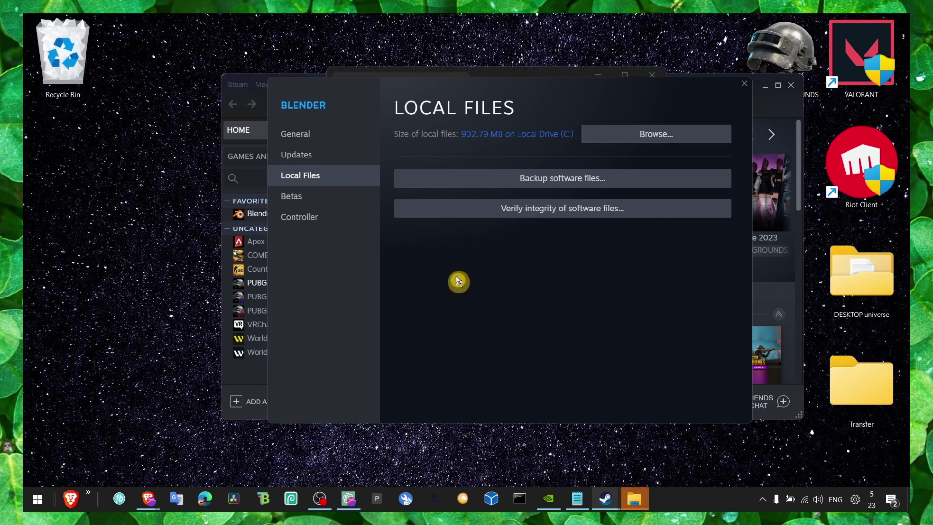
Step: Set blender-launcher to Windows 8 compatibility, run as administrator, with high DPI scaling override
click(610, 459)
scroll(450, 259, down, 5)
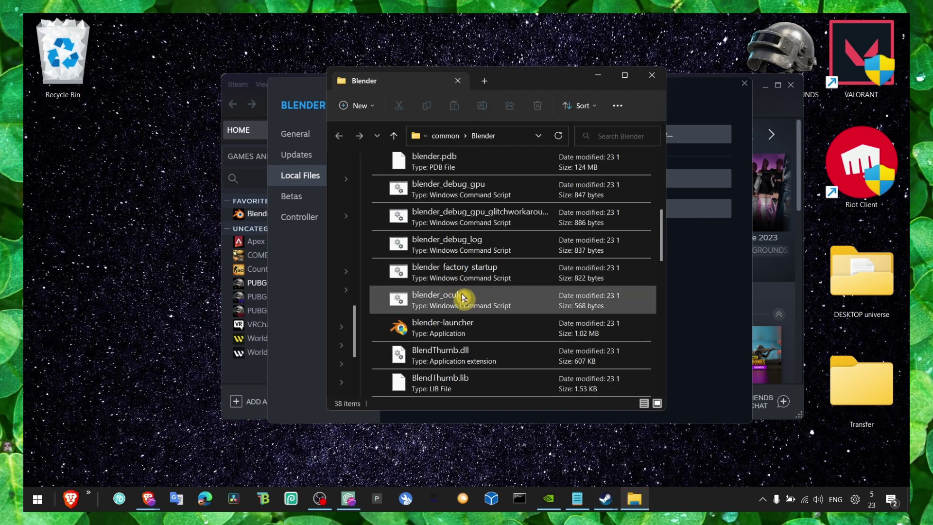
right_click(433, 165)
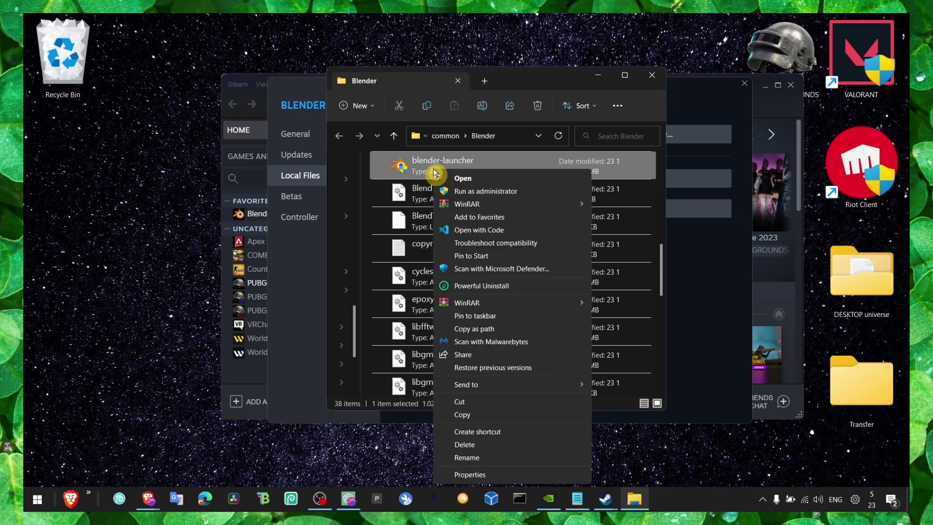
click(481, 469)
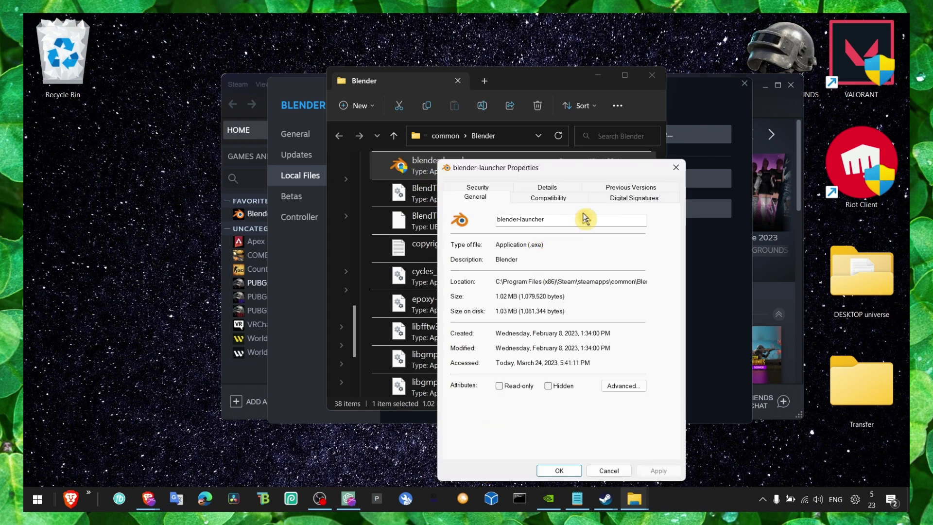
click(619, 198)
click(565, 200)
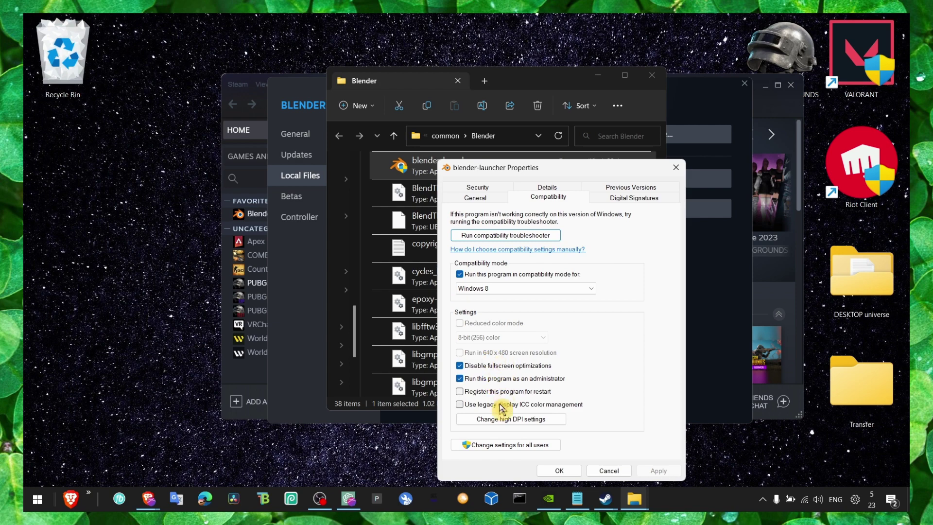
click(518, 423)
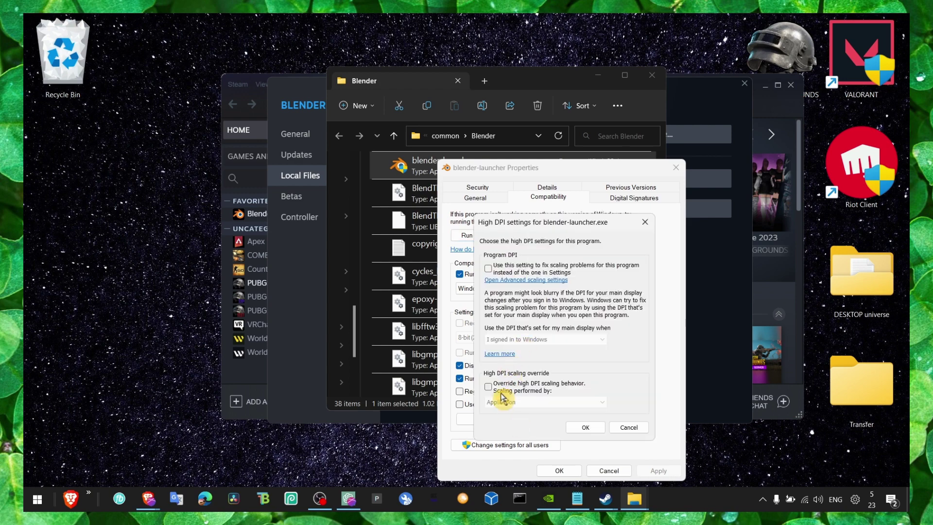
click(489, 387)
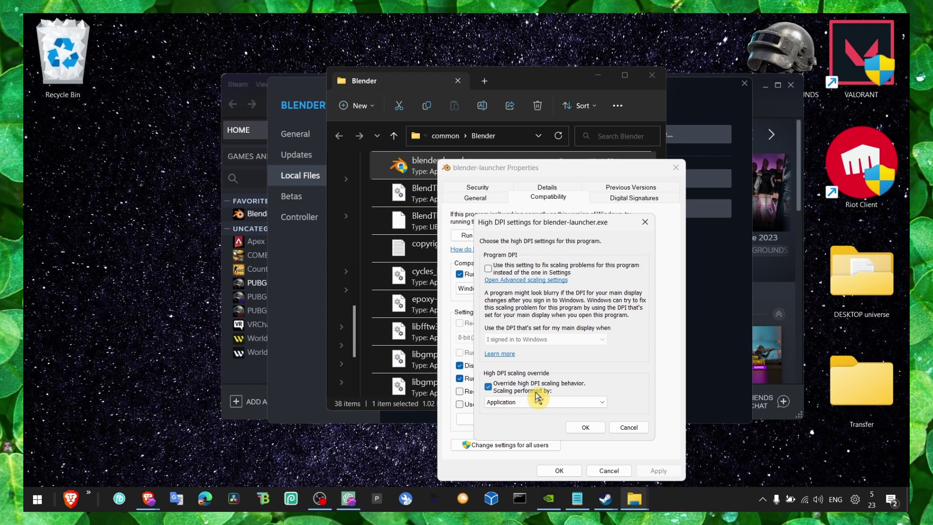
click(583, 428)
click(560, 471)
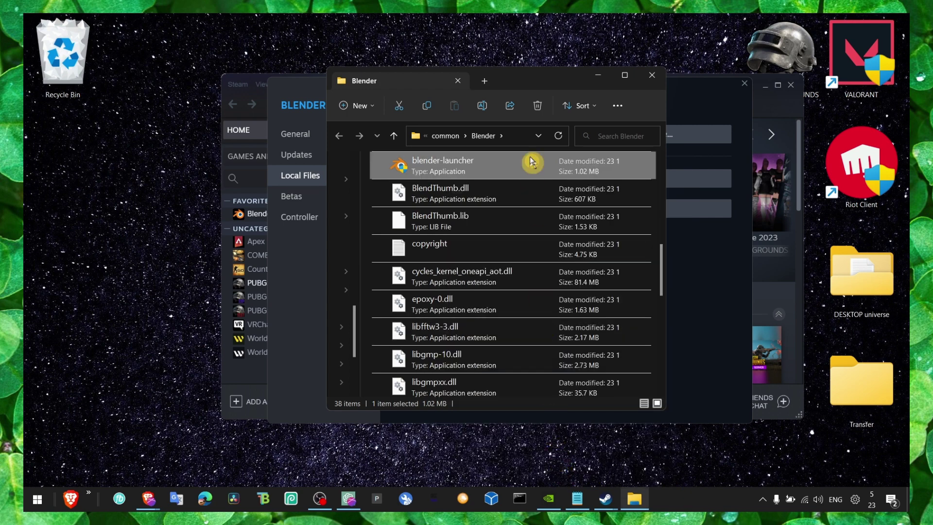
Step: Close the Blender folder, Blender's Steam properties and the Steam library window
click(652, 75)
click(744, 83)
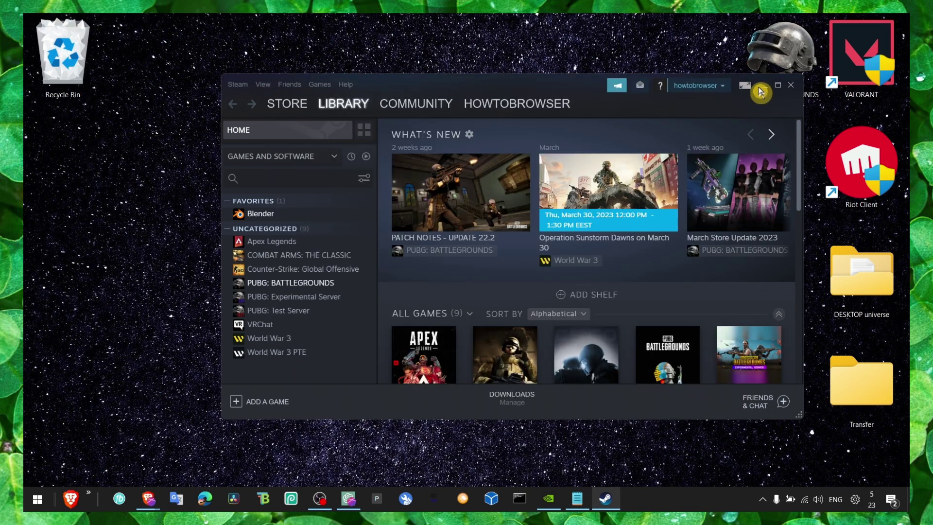
click(765, 85)
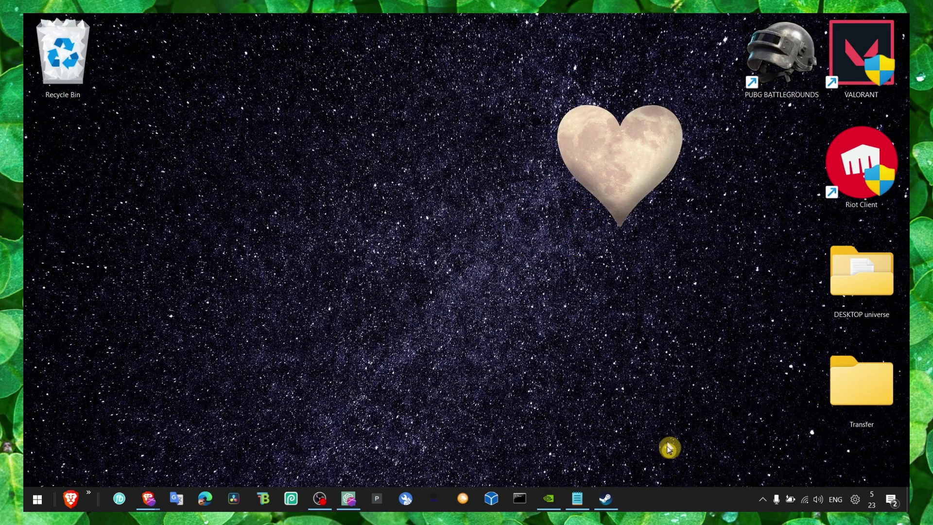
Step: Set steam.exe to High priority in Task Manager's Details list, then close Task Manager
right_click(673, 502)
click(700, 417)
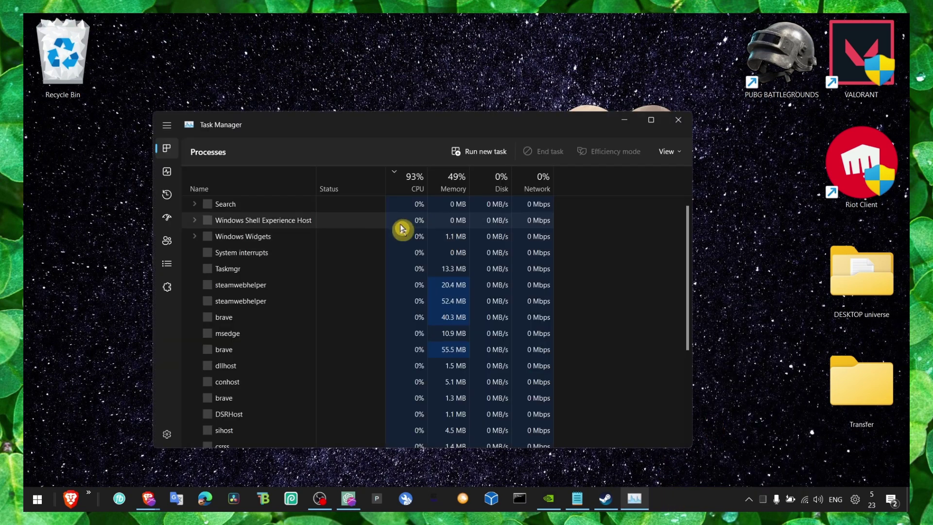
click(169, 265)
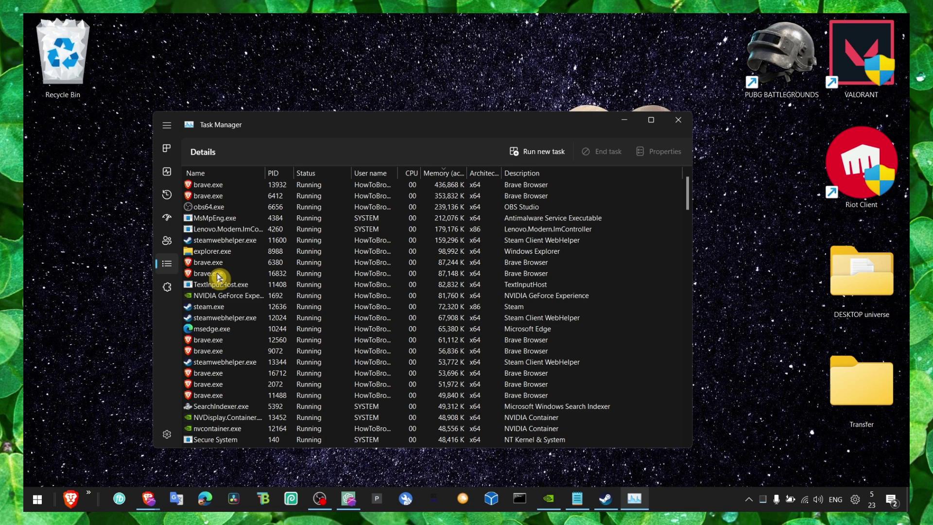
right_click(214, 306)
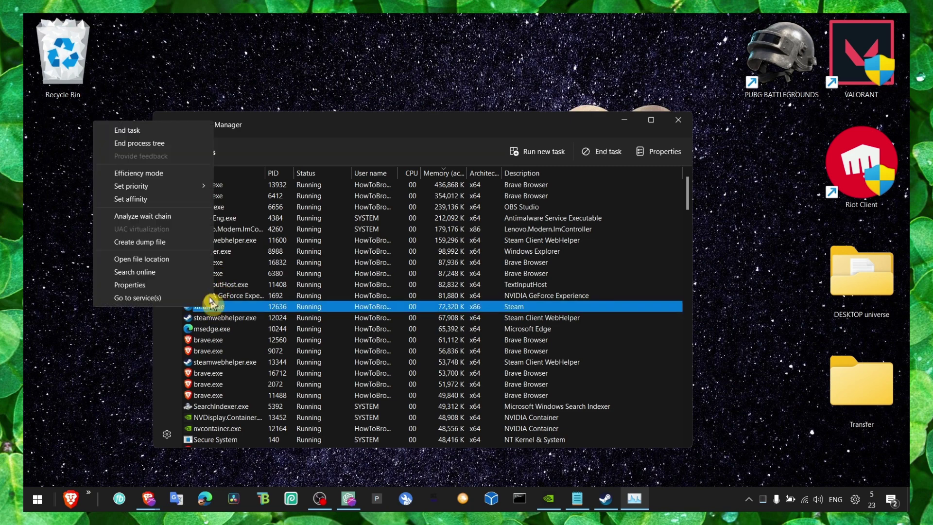
mouse_move(181, 186)
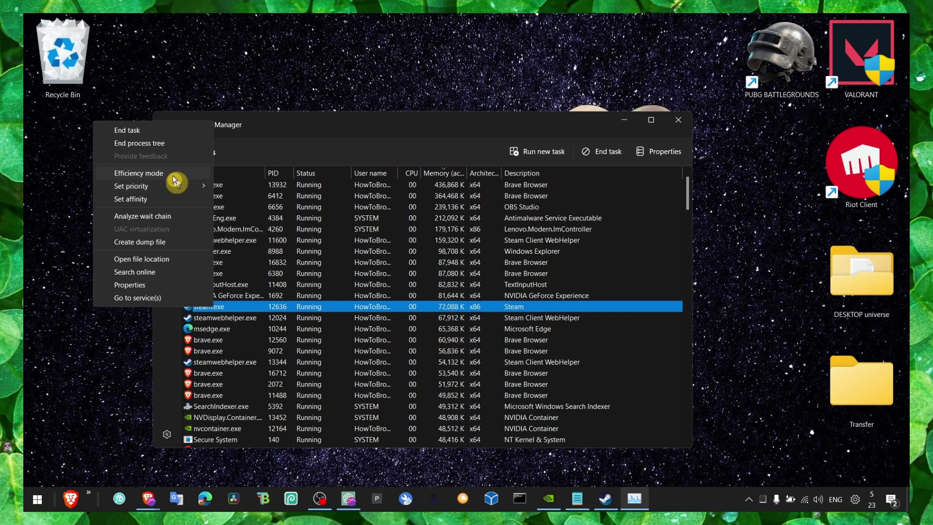
click(236, 200)
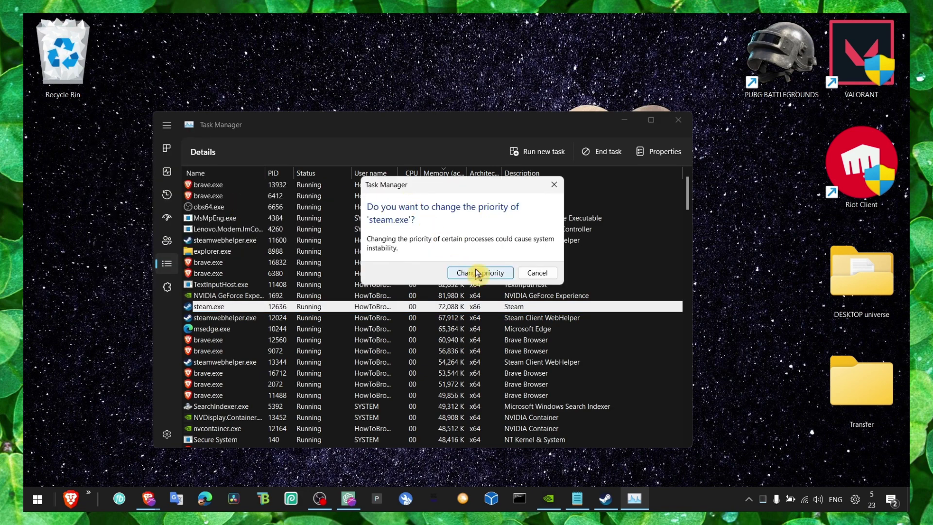
click(537, 273)
click(678, 120)
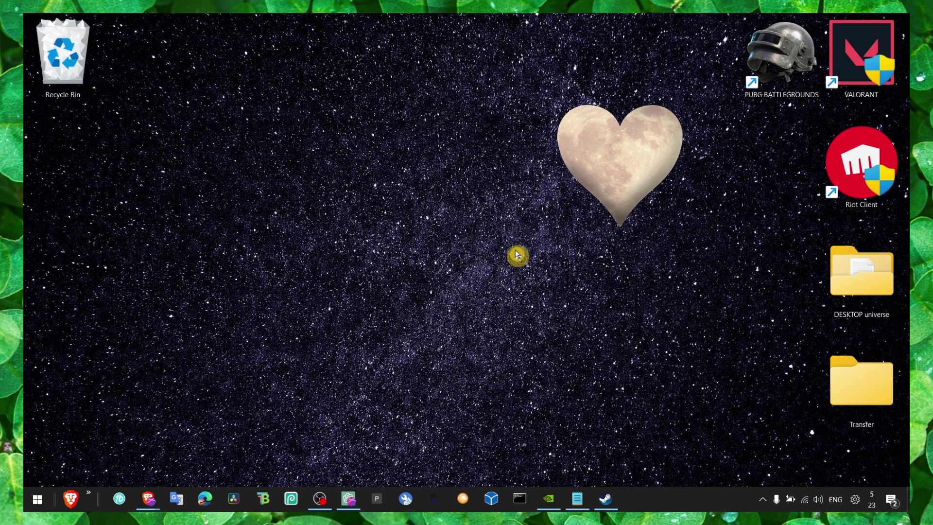
Step: Run sfc /scannow in the administrator Command Prompt and close it once verification starts
key(super+s)
text(control Panel)
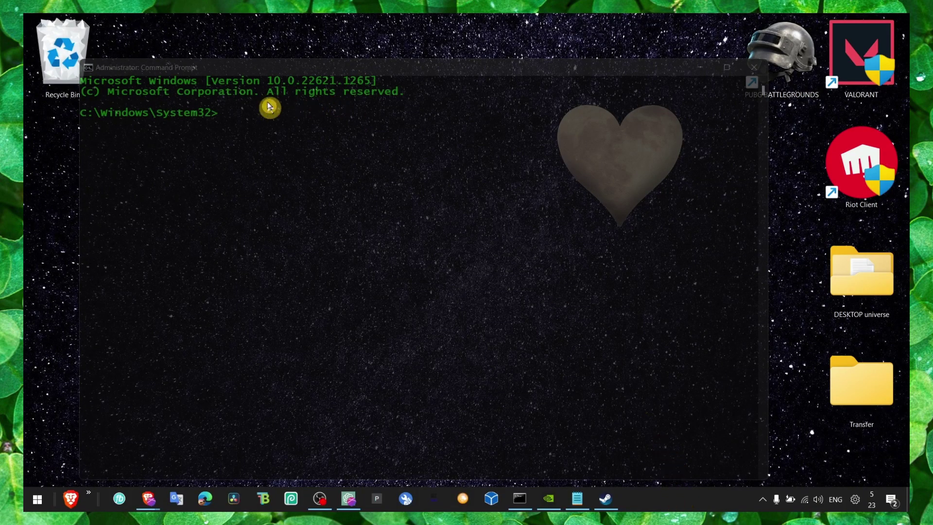
text(sfc /scannow)
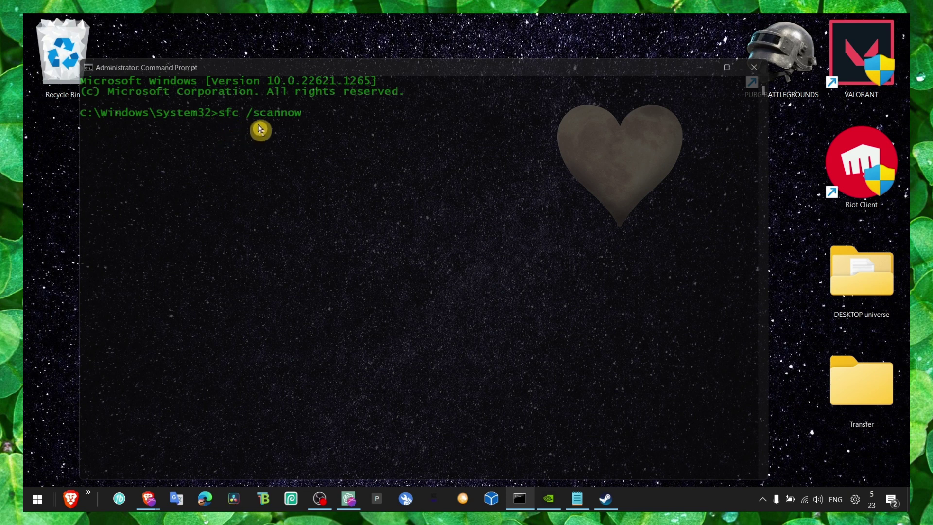
drag(313, 122, 223, 121)
right_click(359, 137)
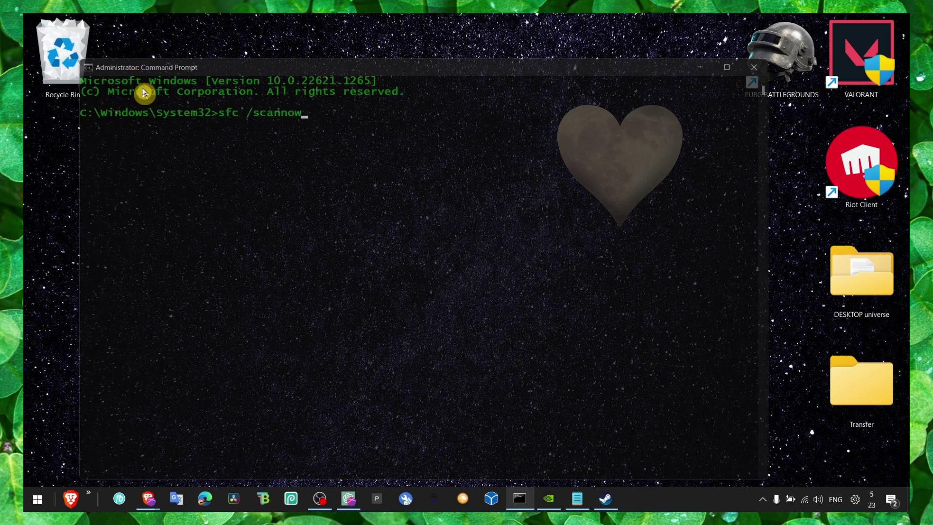
click(327, 118)
right_click(327, 120)
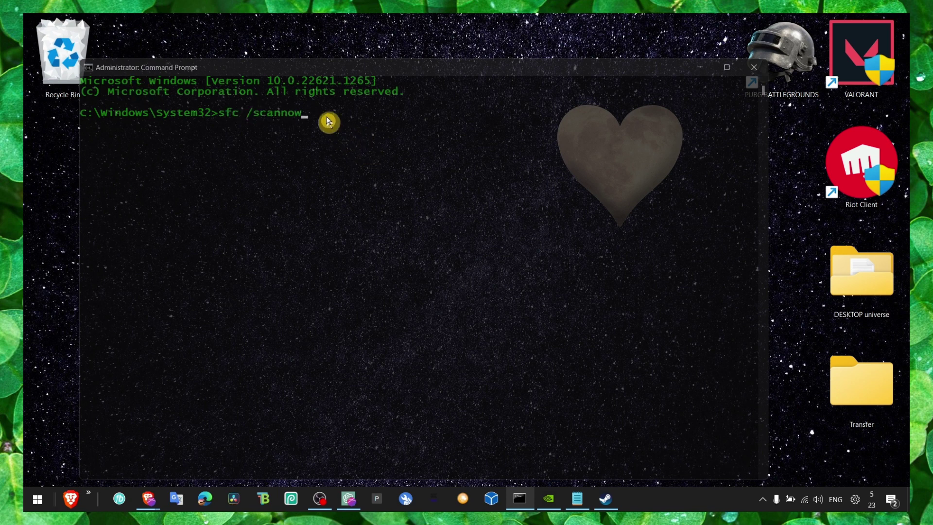
click(284, 132)
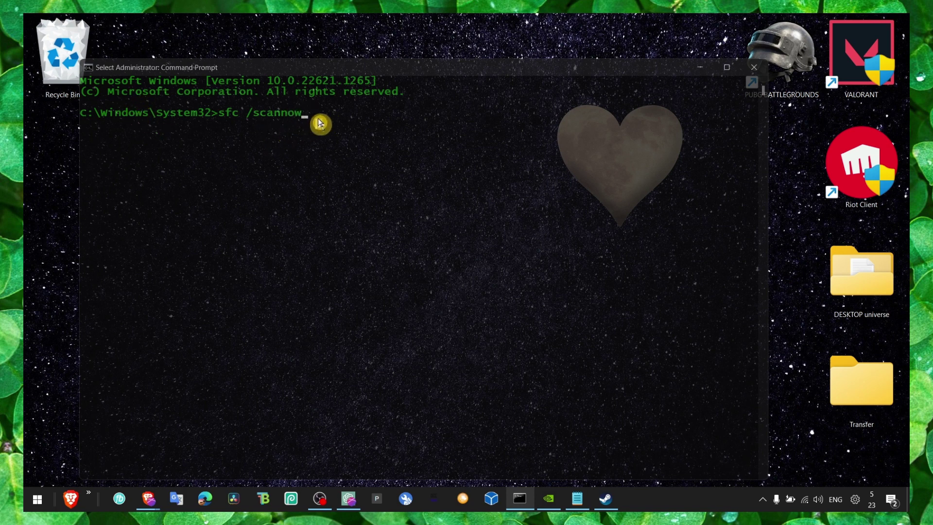
key(BackSpace)
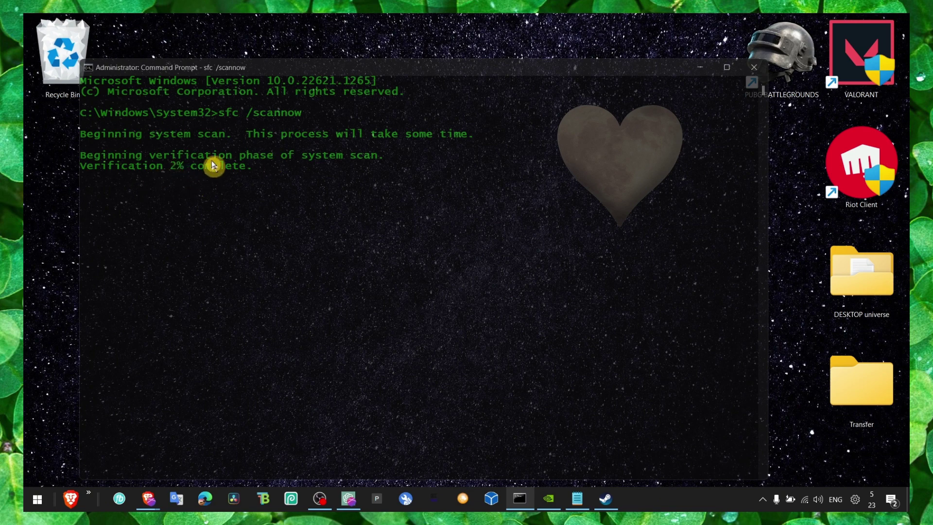
click(754, 68)
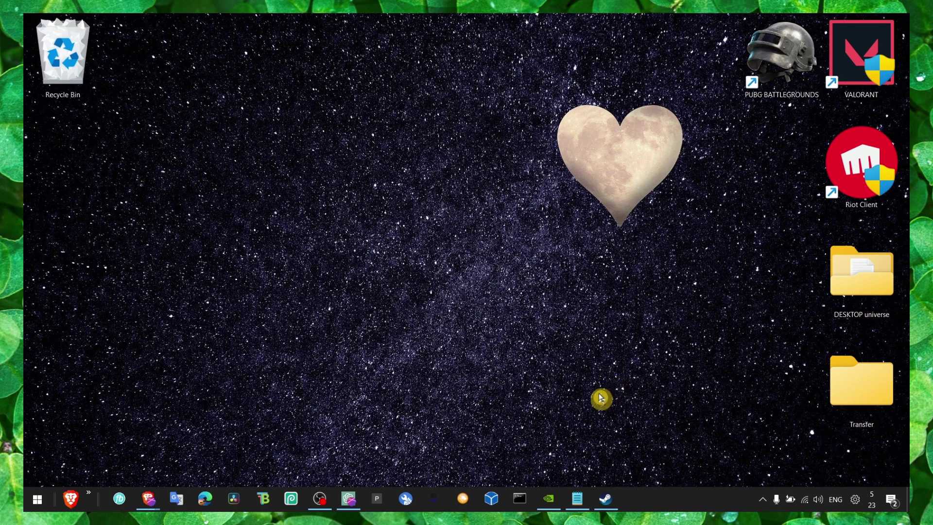
Step: Find Game Mode settings by searching 'game' and switch Game Mode on
click(325, 498)
click(327, 498)
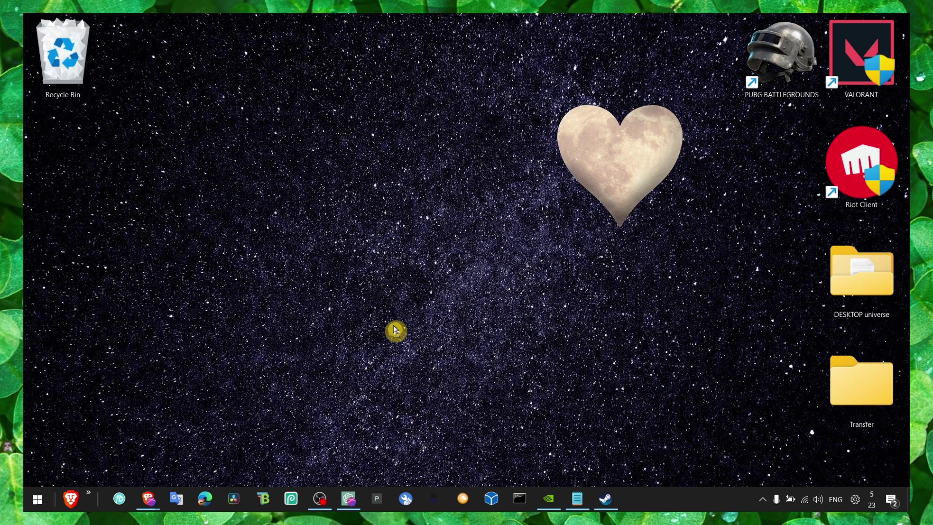
key(super+s)
text(game)
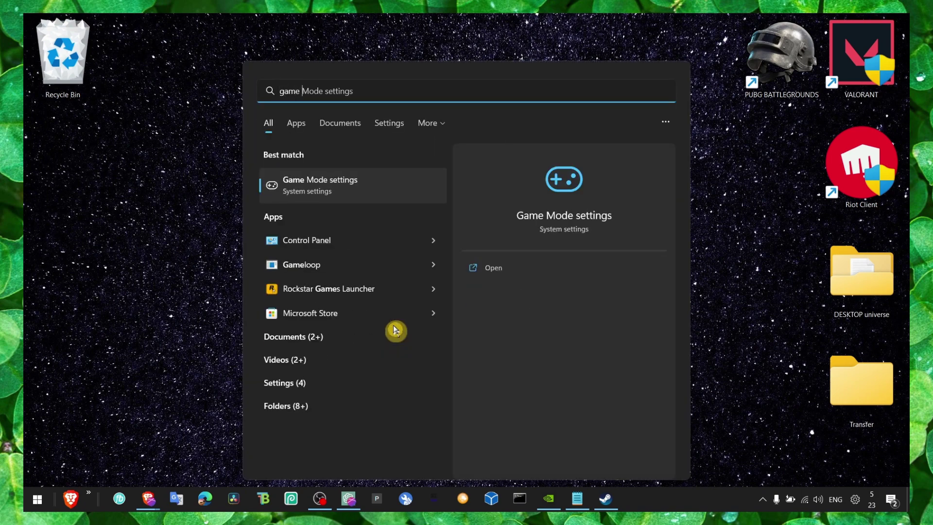
click(348, 176)
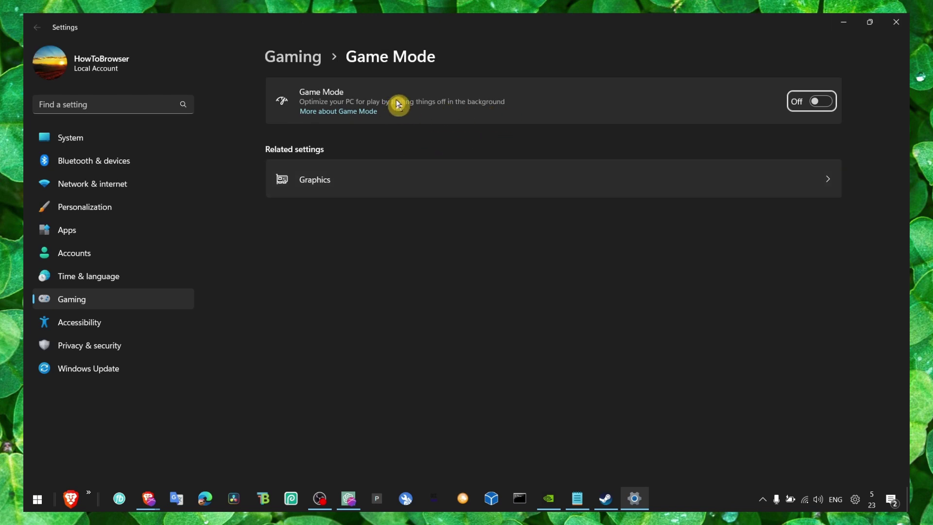
click(821, 101)
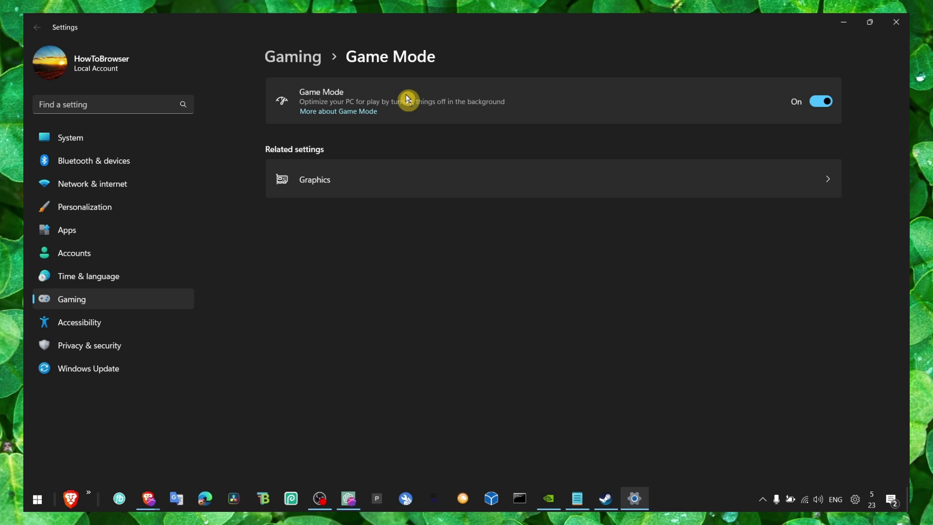
Step: Review the Xbox Game Bar and Captures pages in Gaming settings
click(314, 59)
click(347, 101)
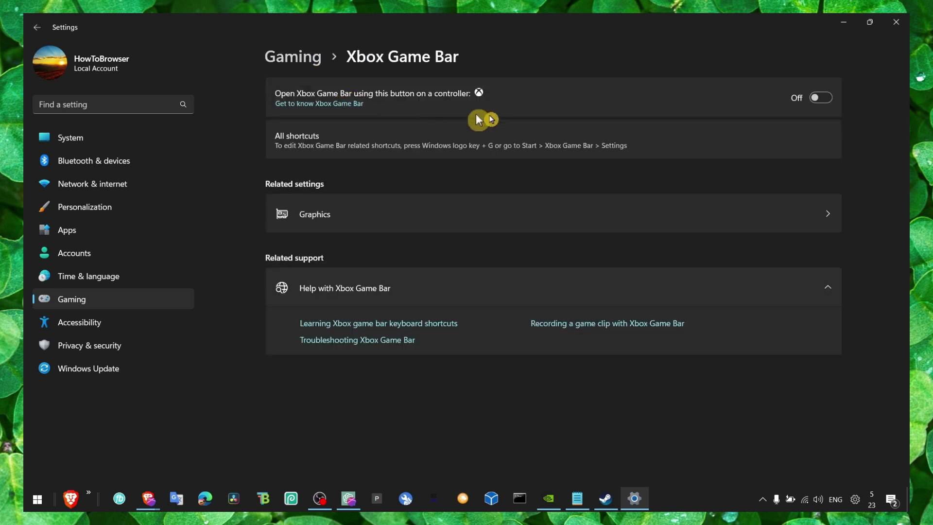
click(308, 60)
click(331, 140)
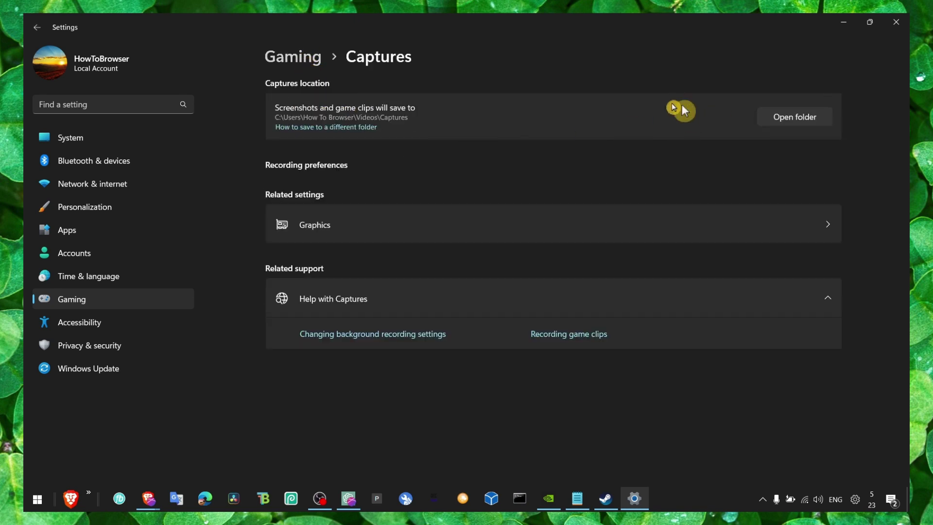
click(289, 58)
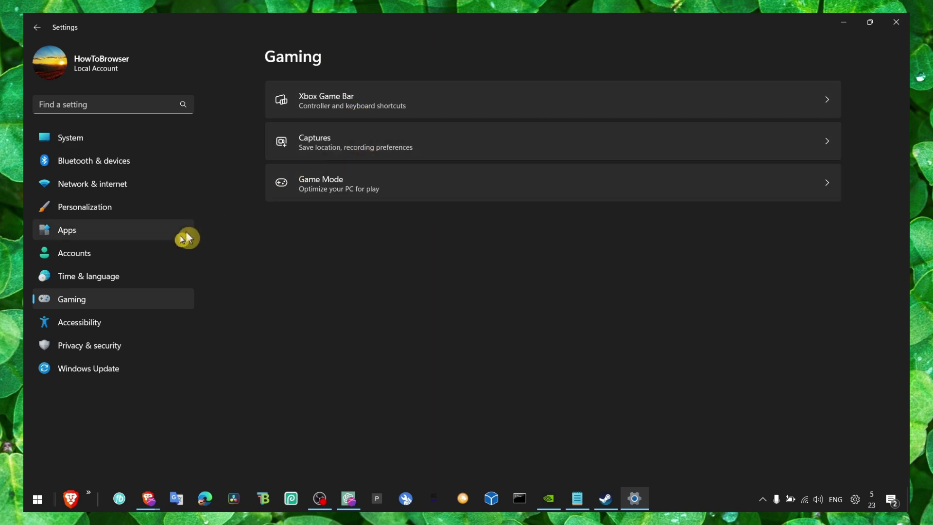
Step: Confirm transparency and animation effects are off under Accessibility > Visual effects, then close Settings
click(117, 321)
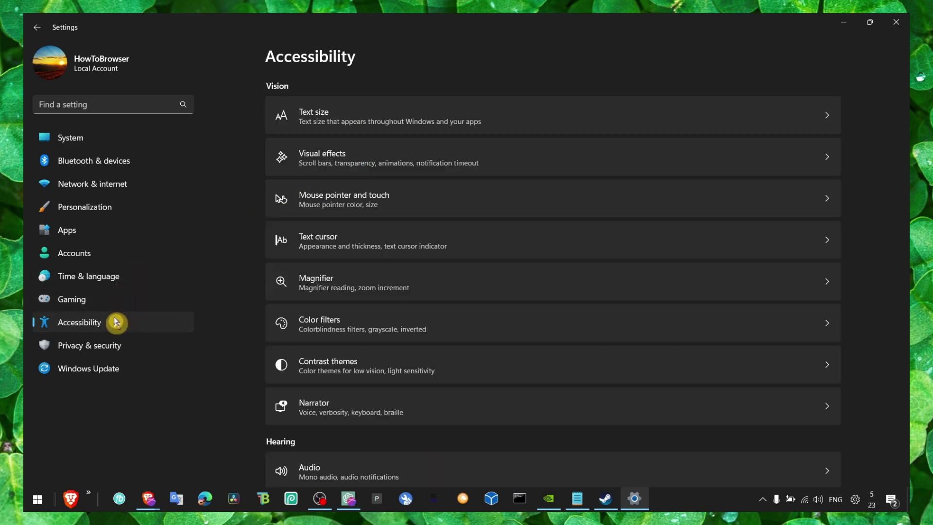
click(386, 161)
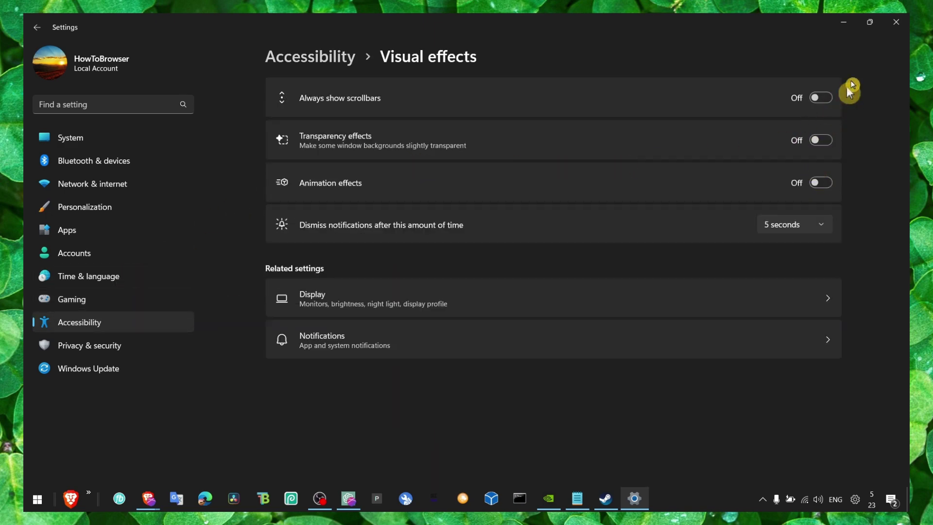
click(897, 22)
Step: Open Performance Options via 'per' search and confirm Custom effects with only thumbnails and smooth fonts
key(super+s)
text(per)
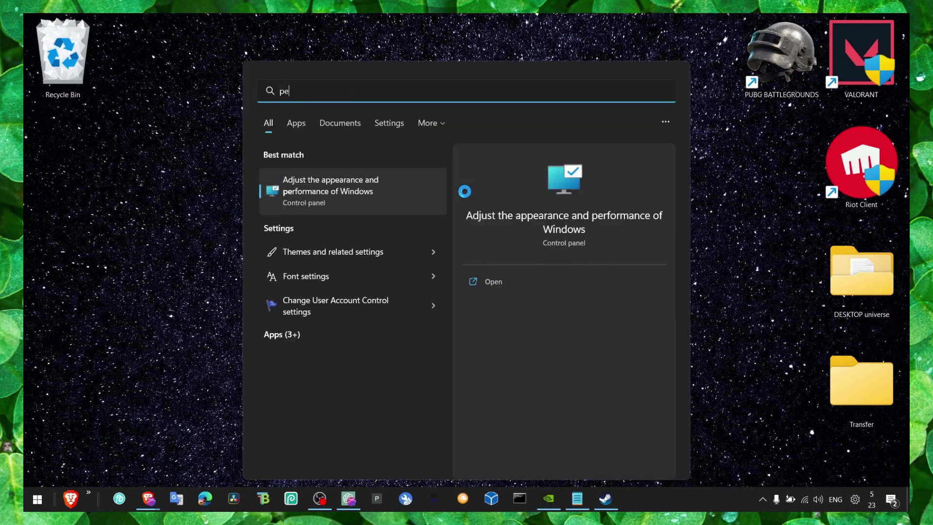
click(330, 190)
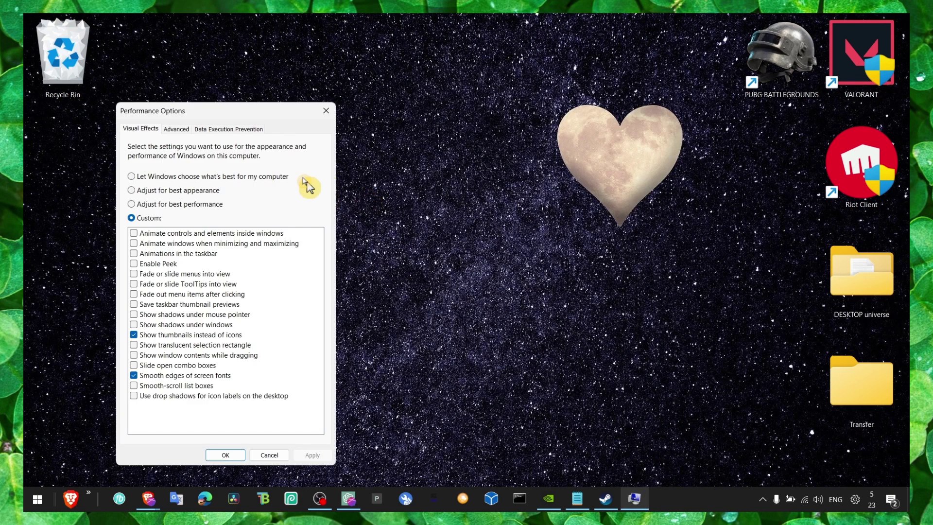
drag(265, 105, 537, 106)
drag(524, 110, 465, 84)
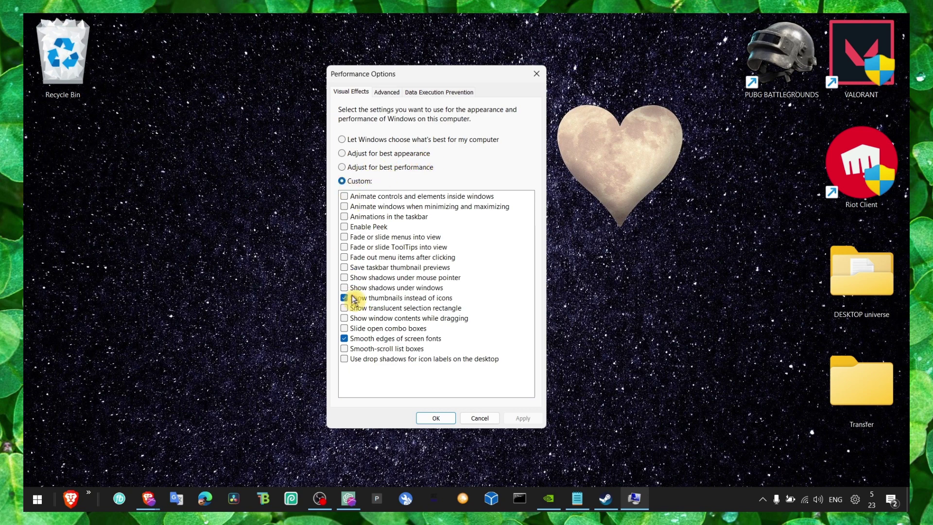
click(436, 417)
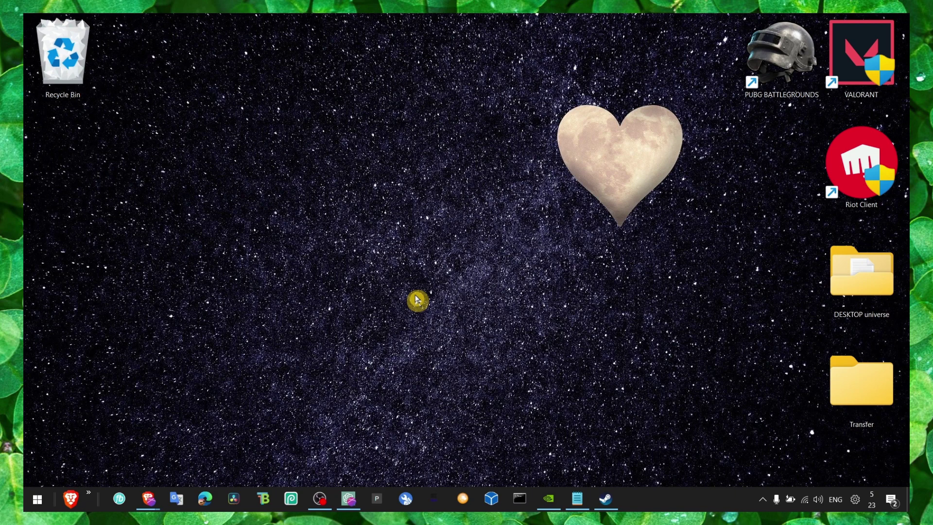
click(581, 493)
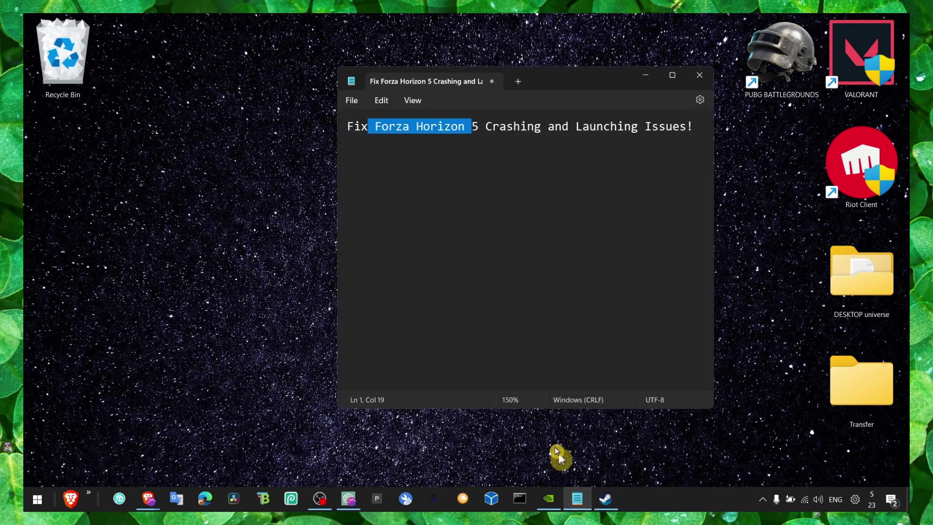
triple_click(463, 187)
click(479, 134)
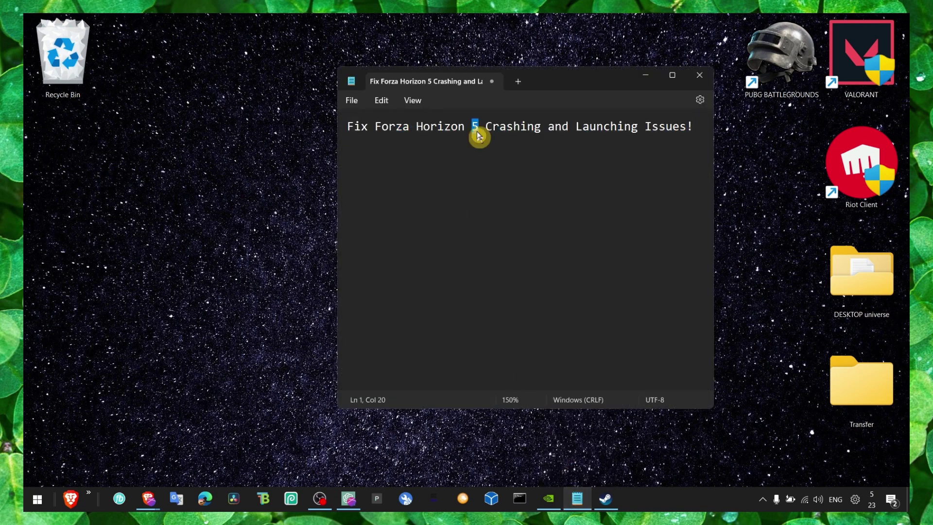
triple_click(479, 136)
click(478, 136)
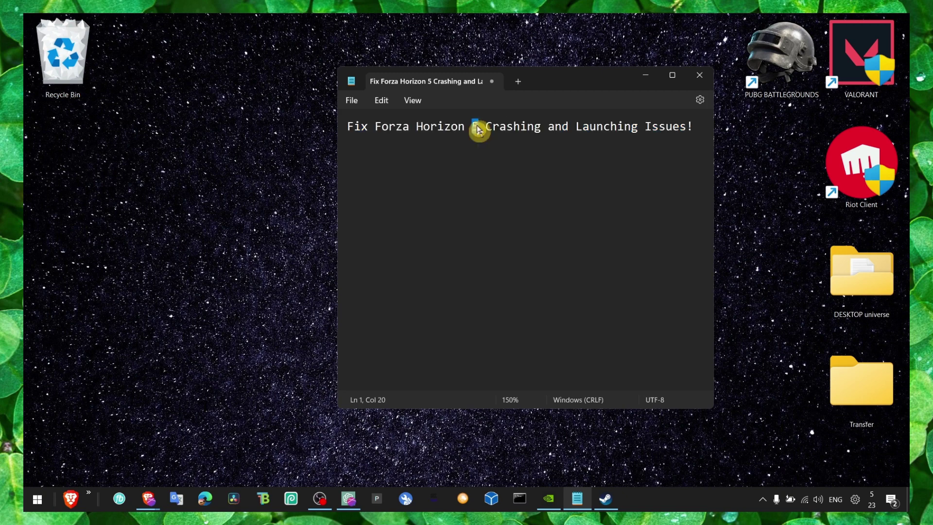
mouse_move(375, 126)
mouse_down()
mouse_move(477, 127)
mouse_move(382, 127)
mouse_up()
click(479, 127)
click(383, 127)
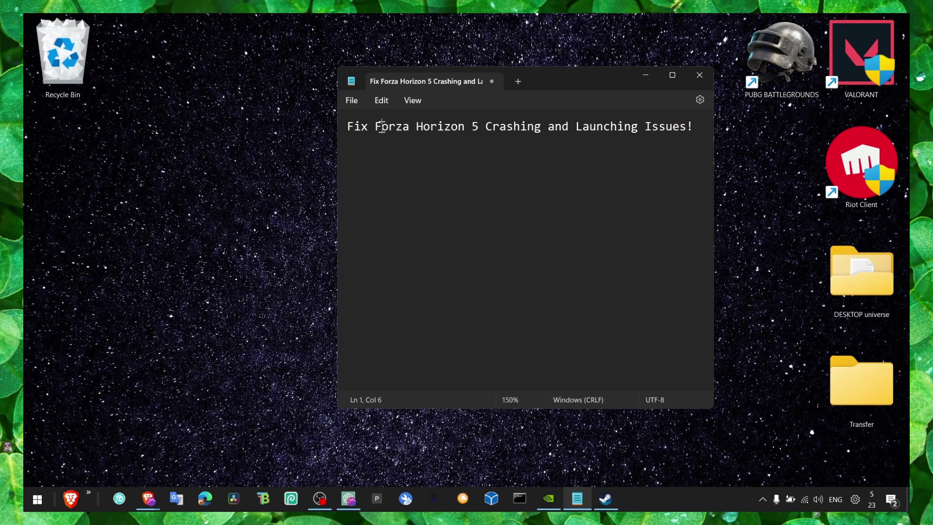
click(646, 75)
right_click(528, 170)
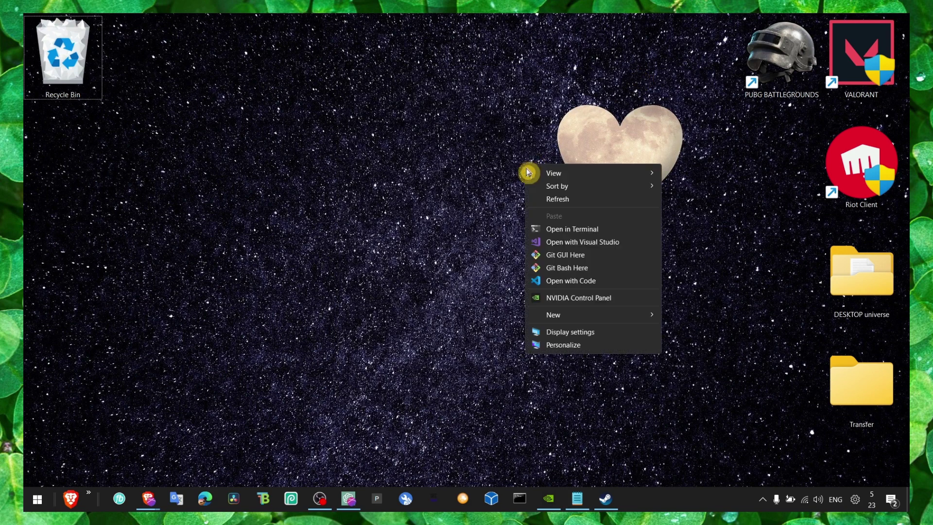
click(564, 329)
scroll(491, 283, down, 10)
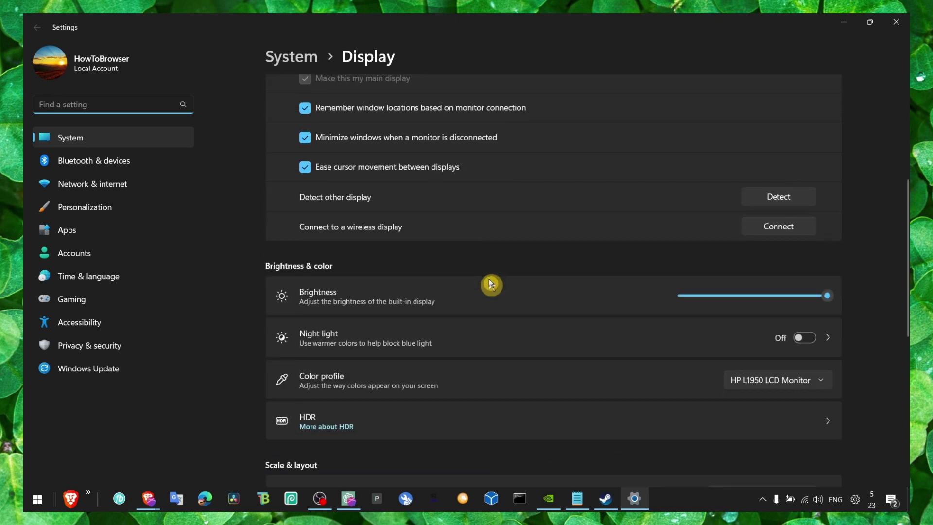
scroll(669, 358, down, 3)
click(707, 295)
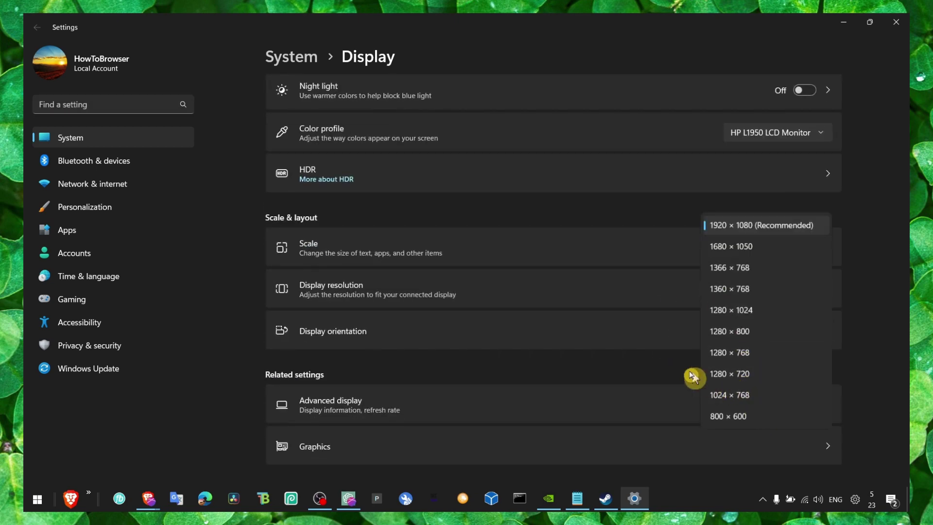
click(595, 348)
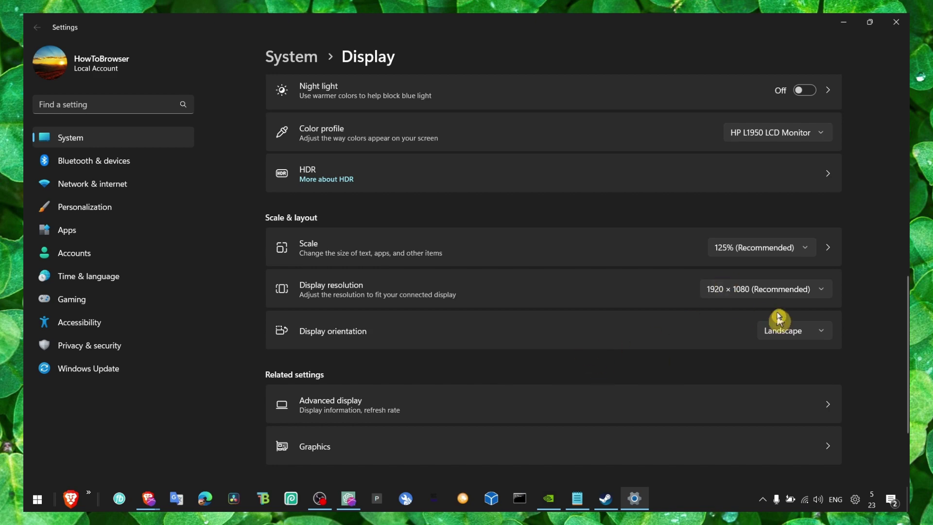
click(896, 22)
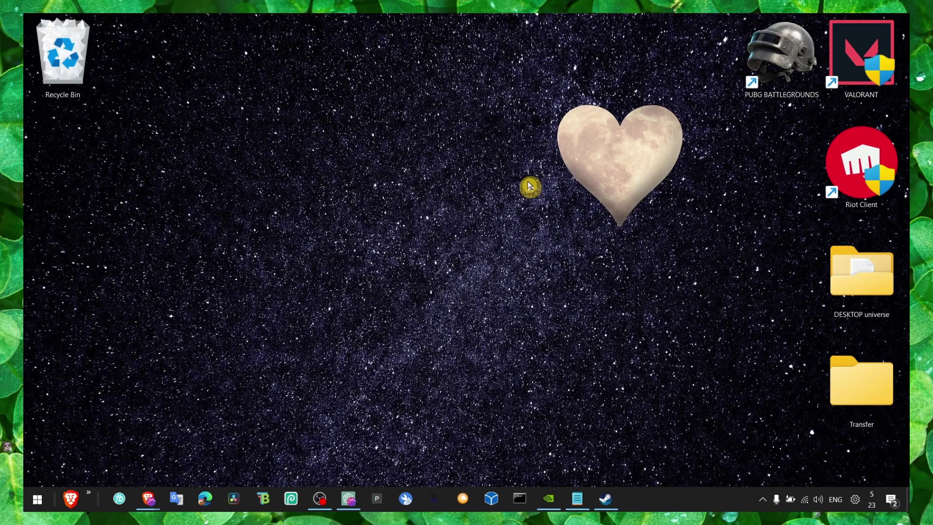